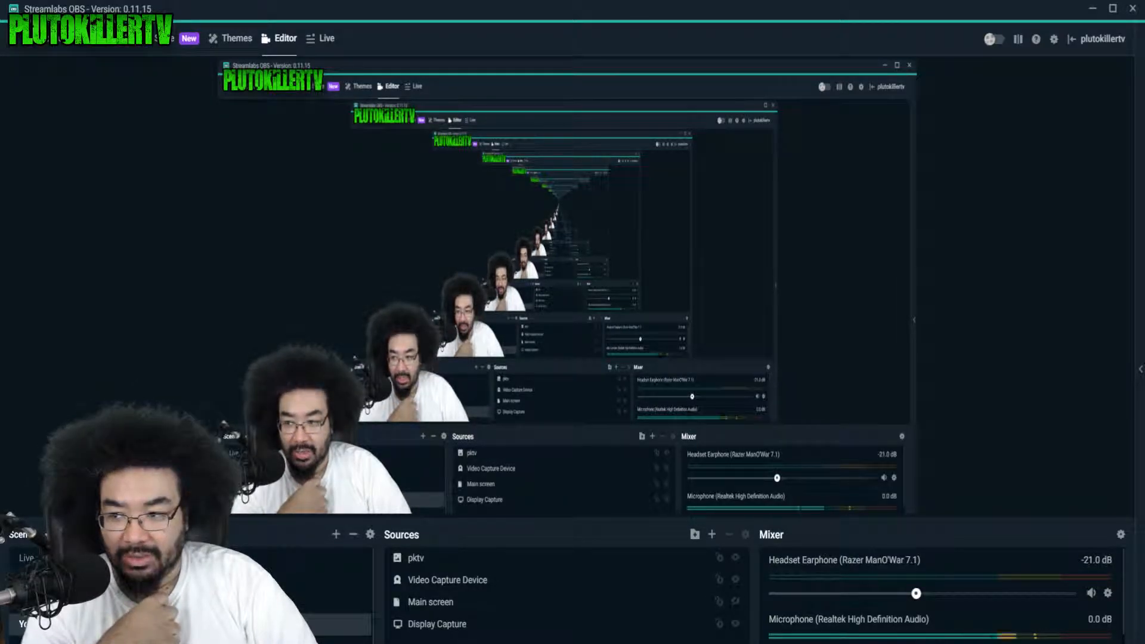
Add a new scene and enable Capture Cursor in the properties of its Display Capture source.
click(336, 534)
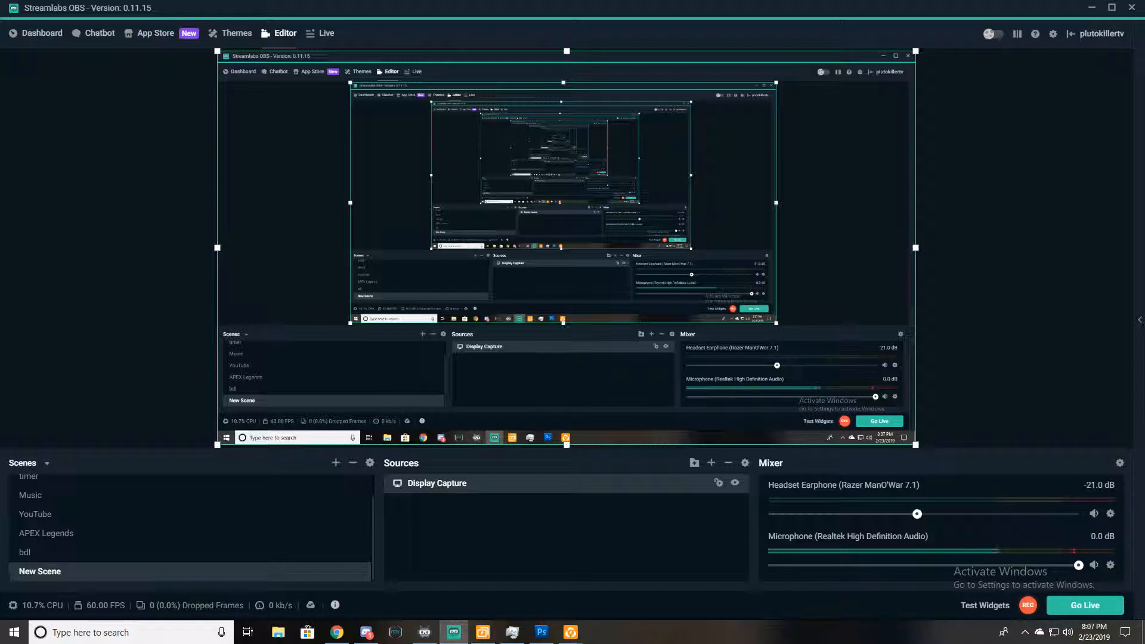
right_click(438, 226)
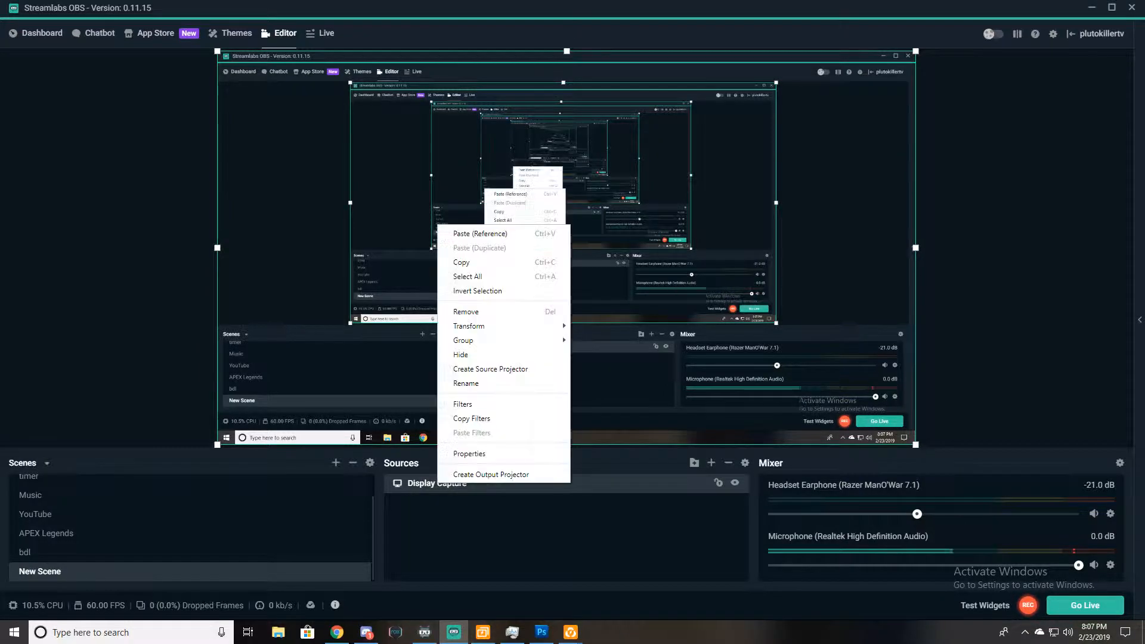
click(469, 453)
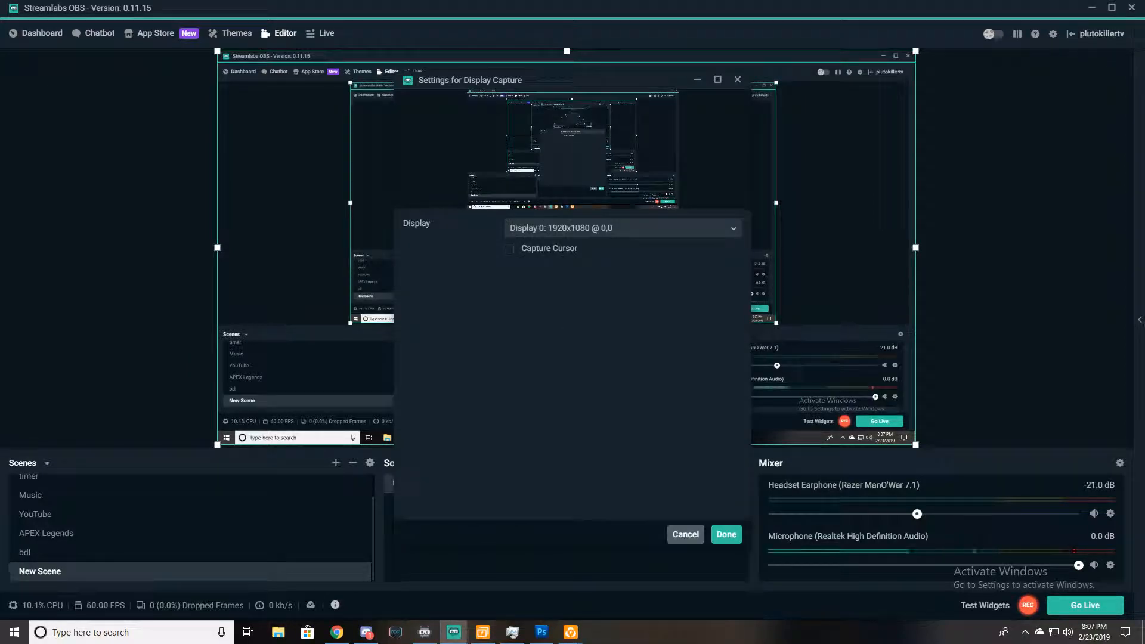
click(509, 249)
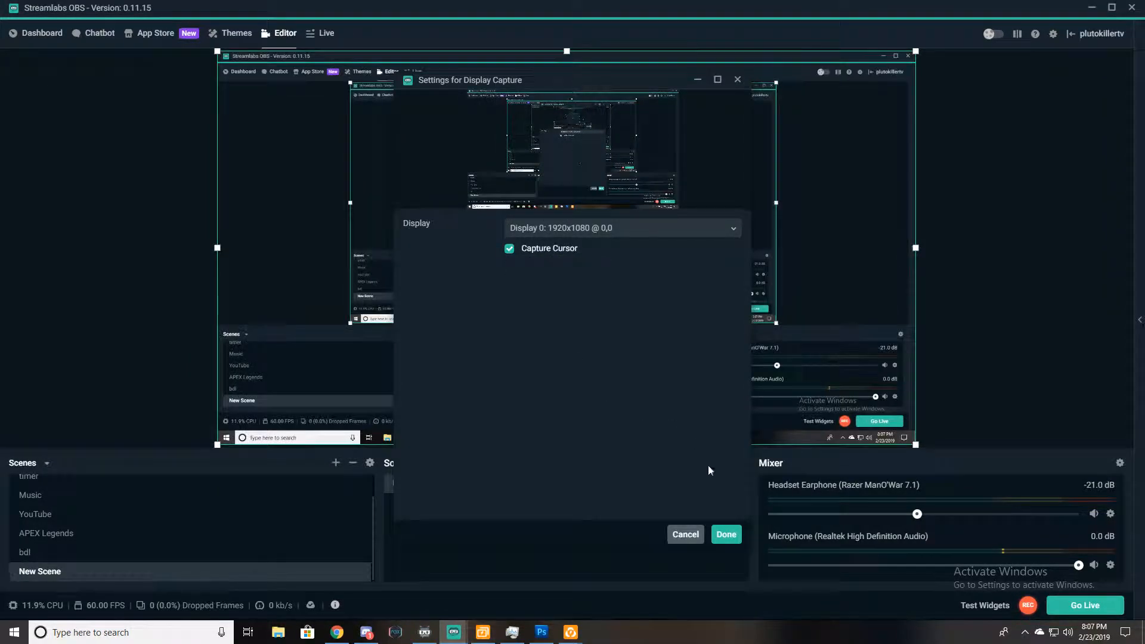
click(724, 534)
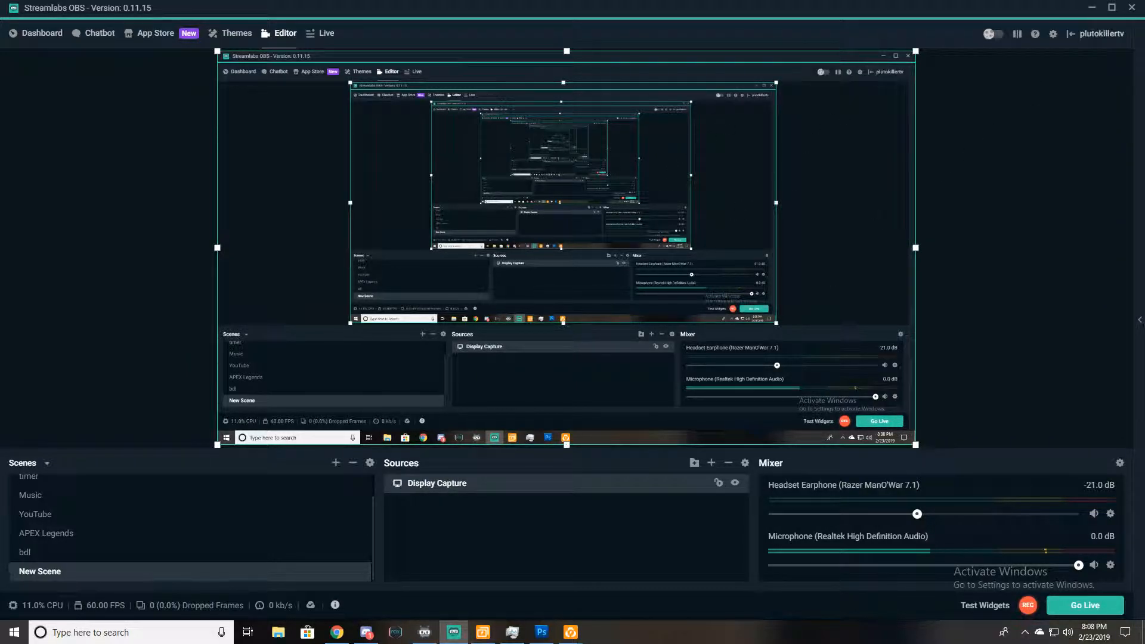
Log out of the connected streaming account and confirm the logout.
click(1071, 34)
click(607, 314)
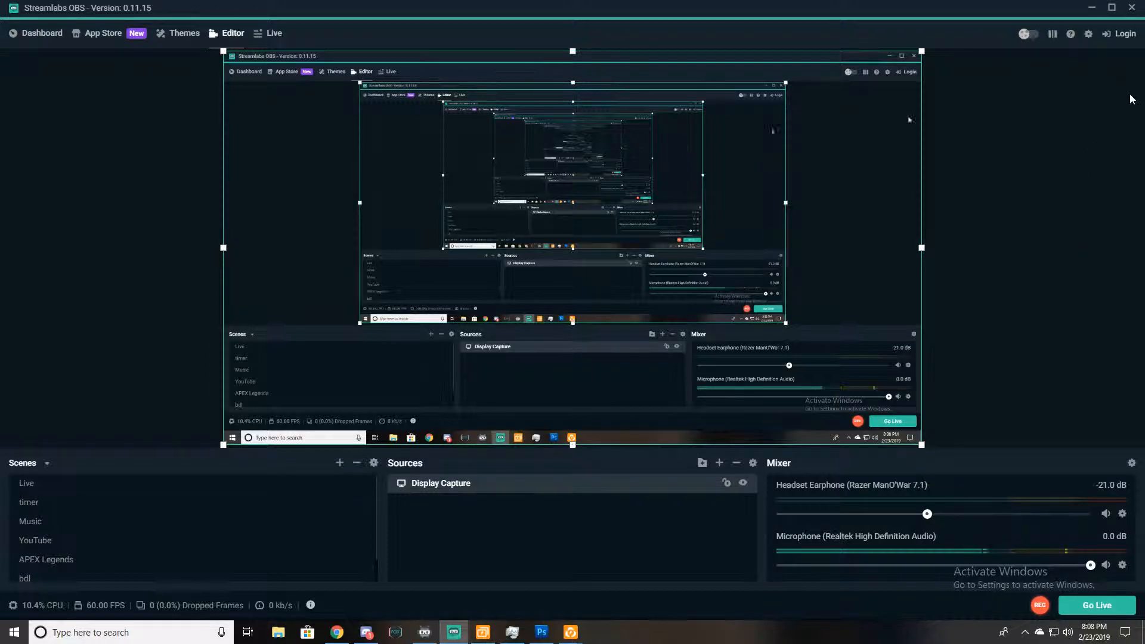
View the Twitch login form offered on the Connect page, close it, and postpone the account setup.
click(1121, 34)
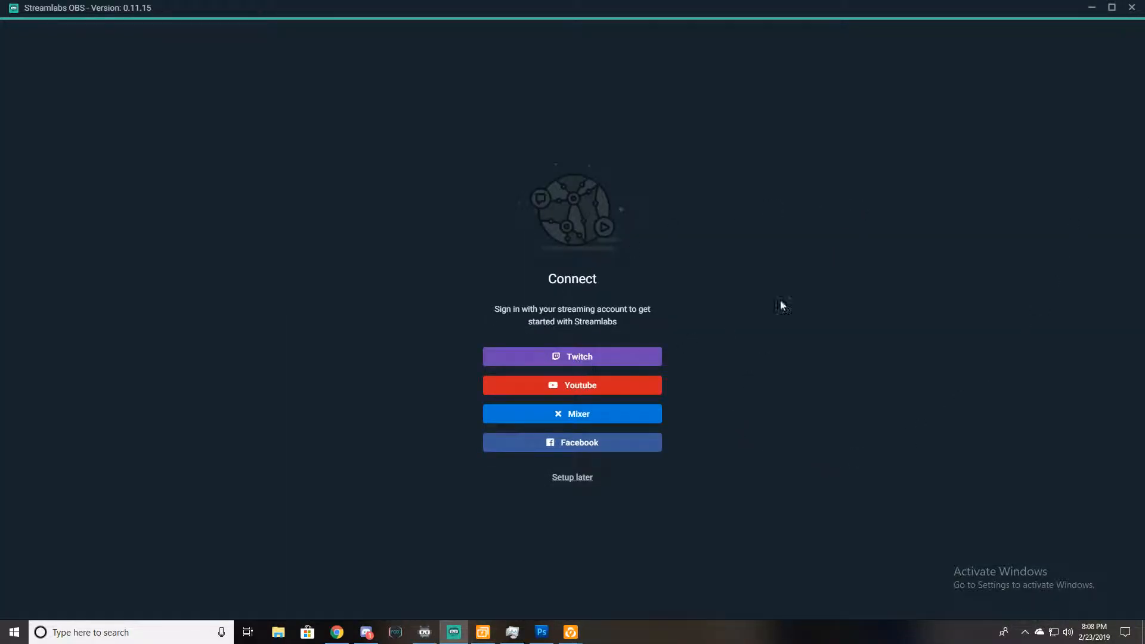
click(577, 361)
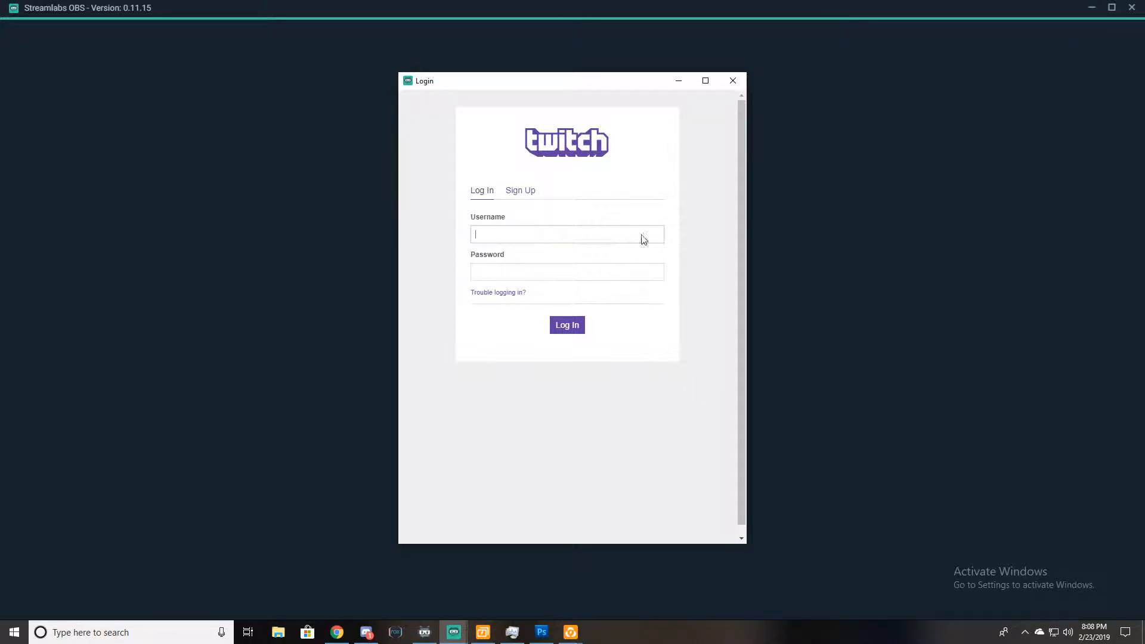
click(732, 83)
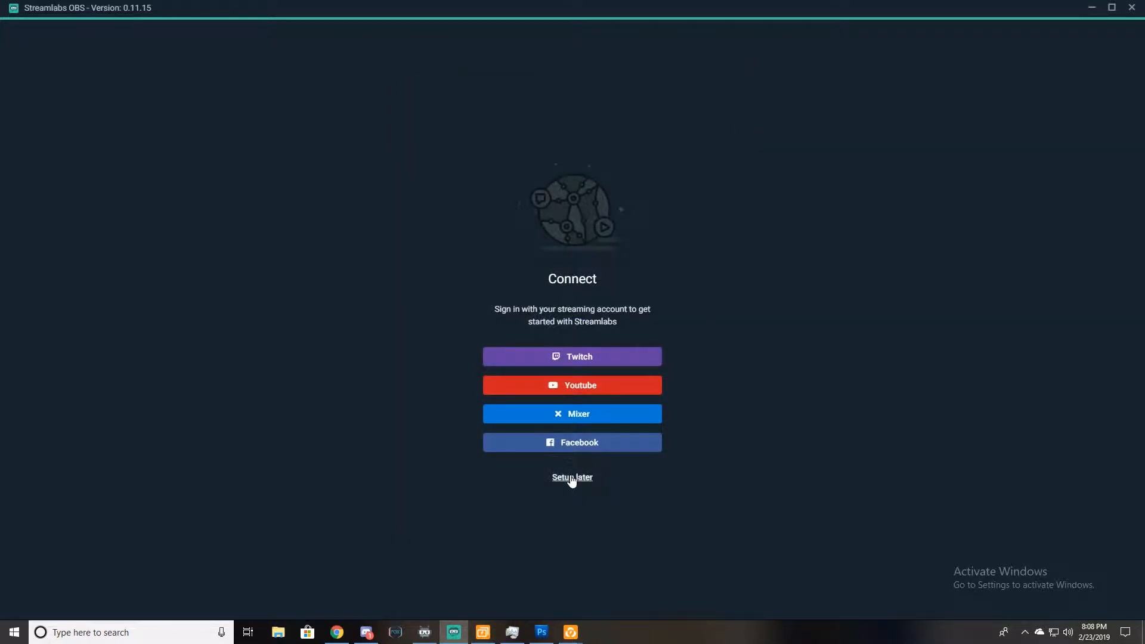
click(572, 478)
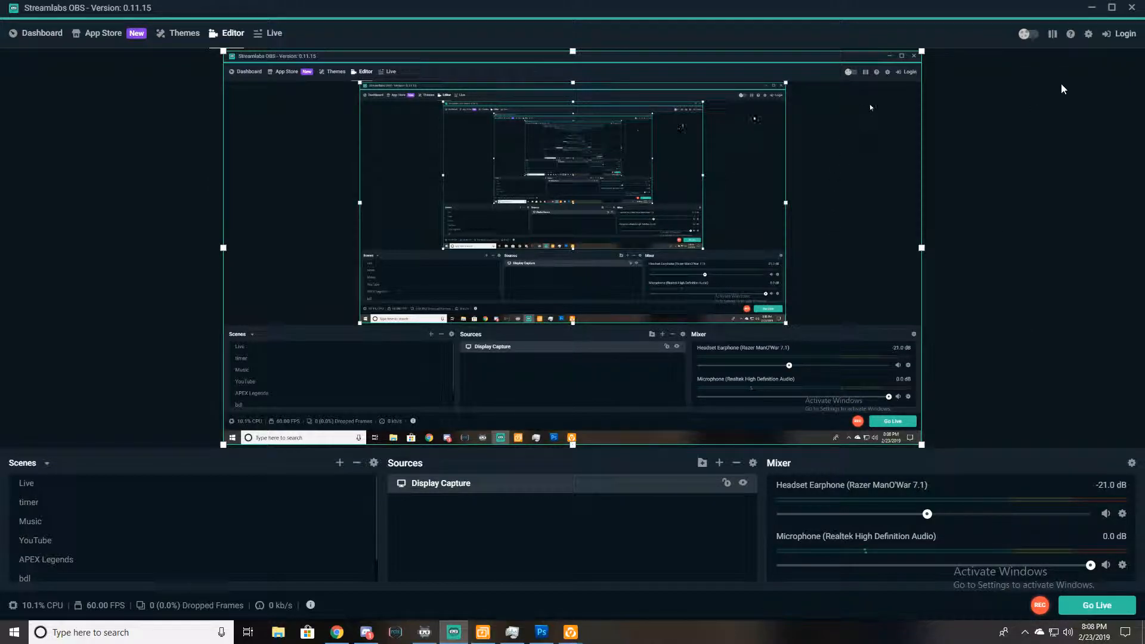
Open the settings and review the General options, including stream output and source alignment snapping.
click(1088, 34)
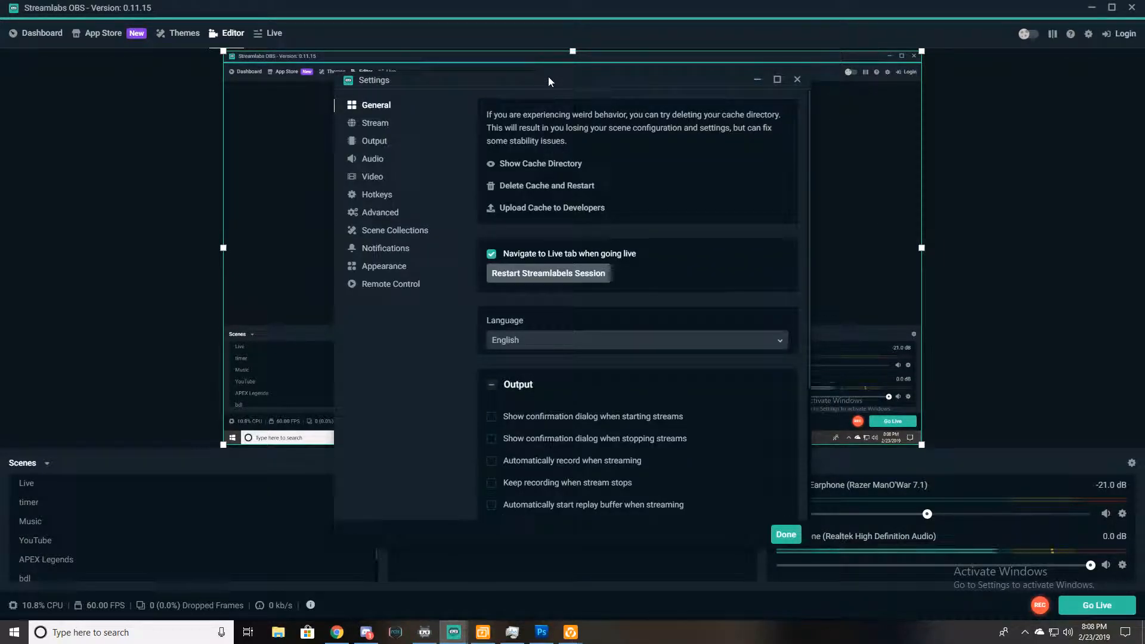
mouse_move(549, 77)
mouse_down()
mouse_move(935, 69)
mouse_move(559, 63)
mouse_up()
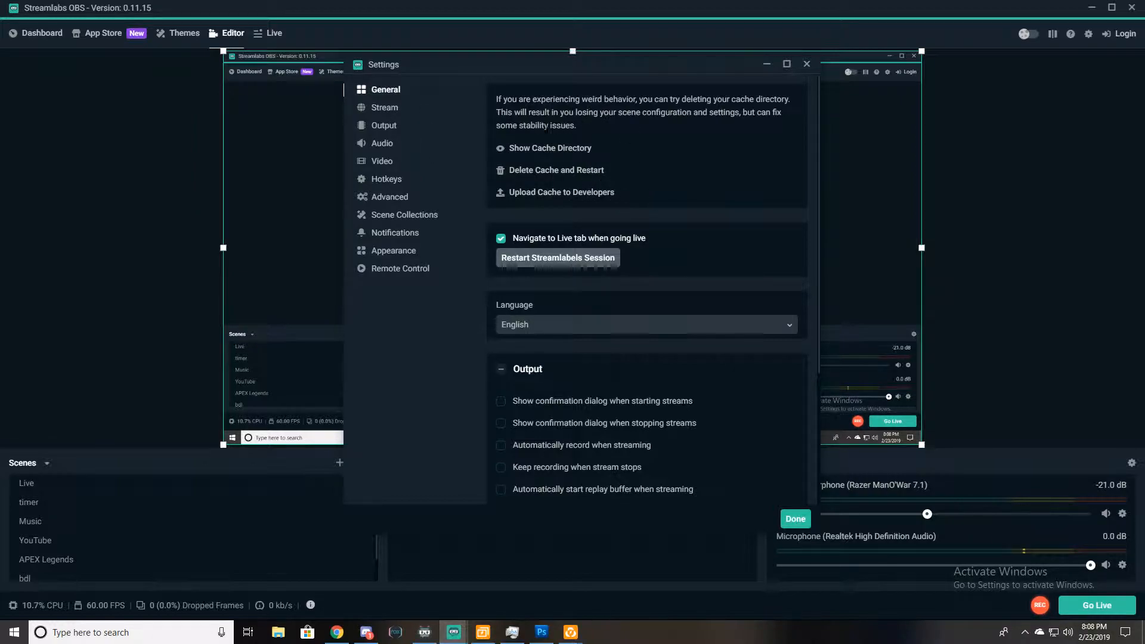
scroll(589, 395, down, 3)
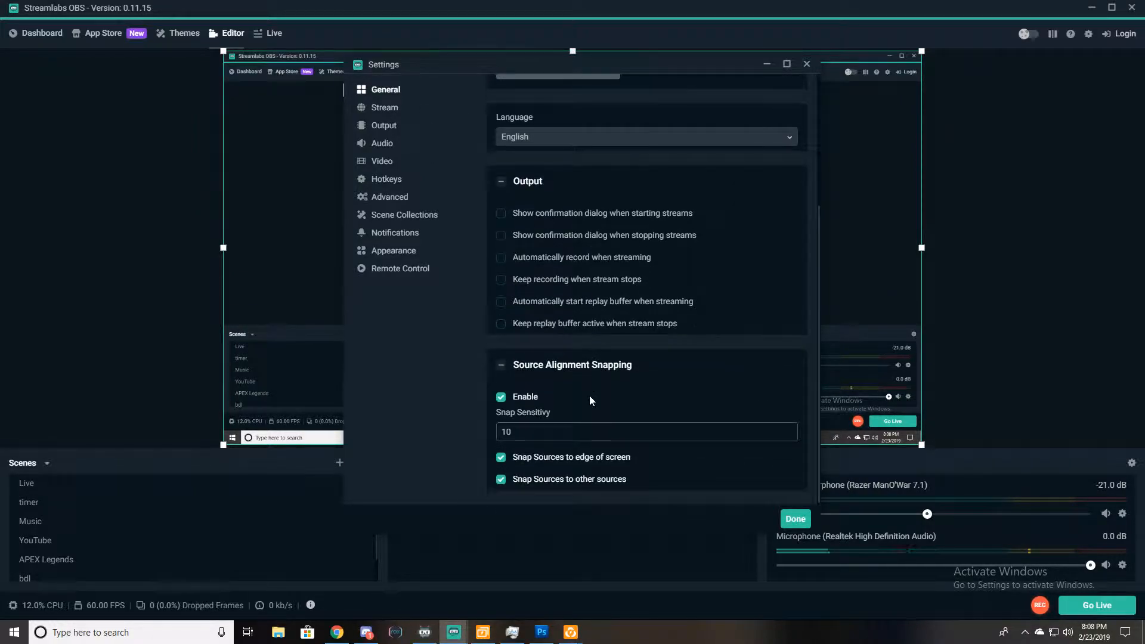
scroll(591, 457, up, 1)
scroll(589, 452, up, 3)
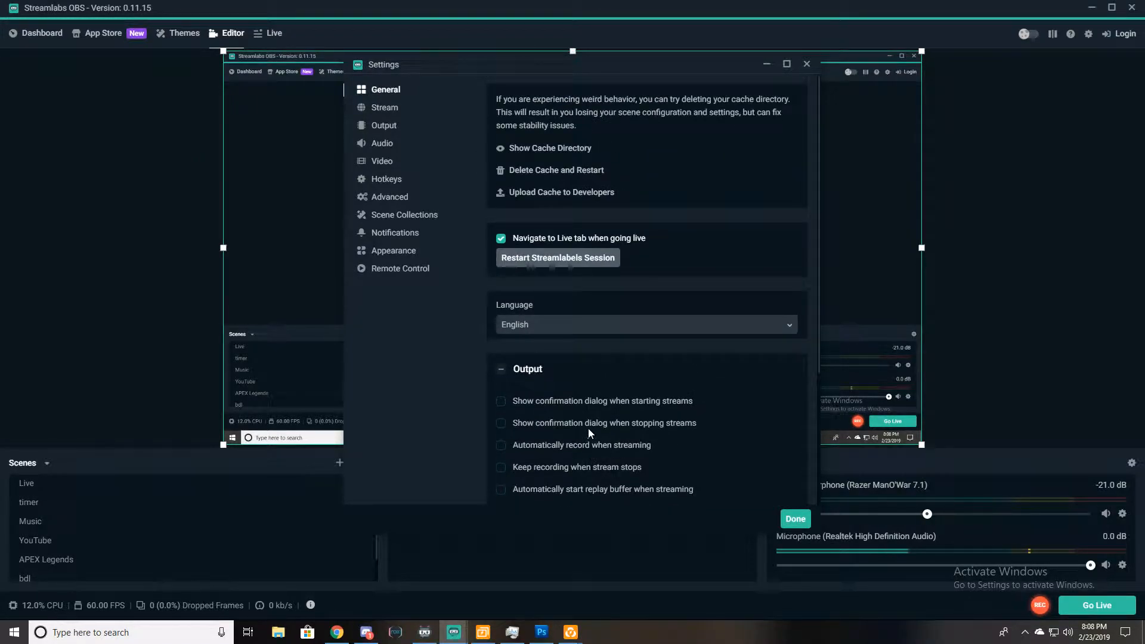
Review the Stream settings and the list of available streaming services.
click(399, 112)
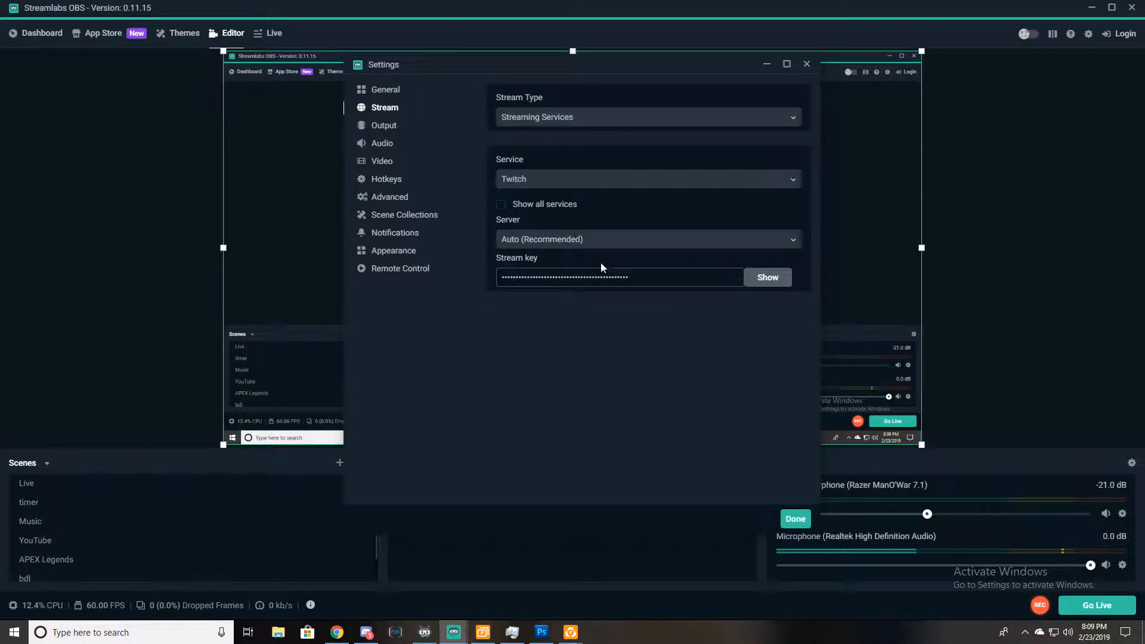
click(637, 185)
click(792, 180)
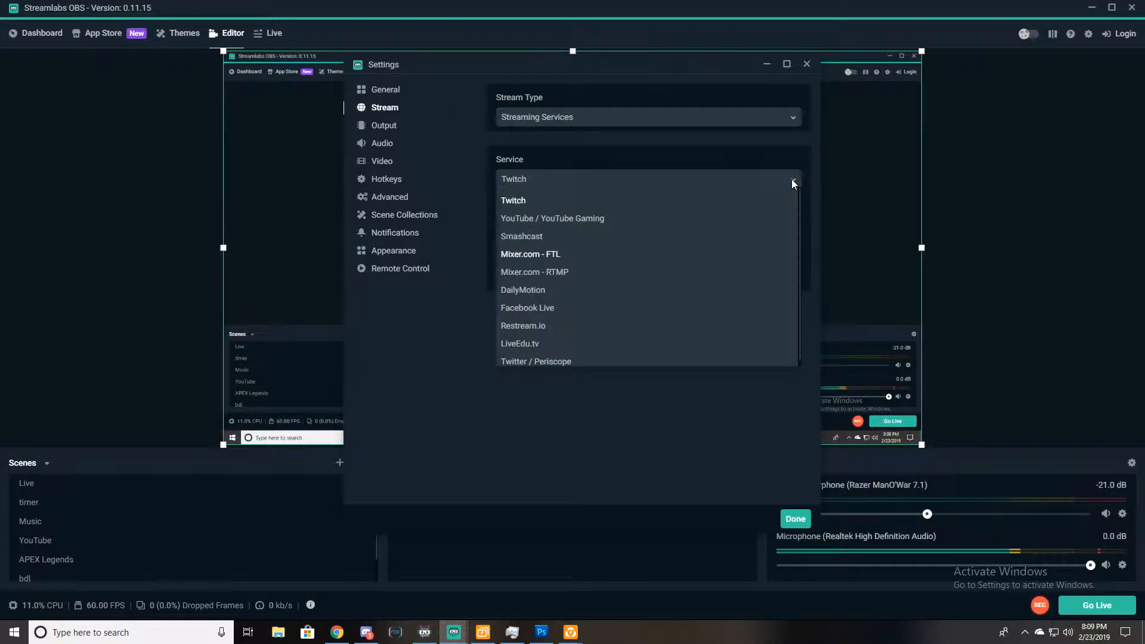
Set the output mode to Simple, review the streaming and recording options, and close the settings.
click(385, 127)
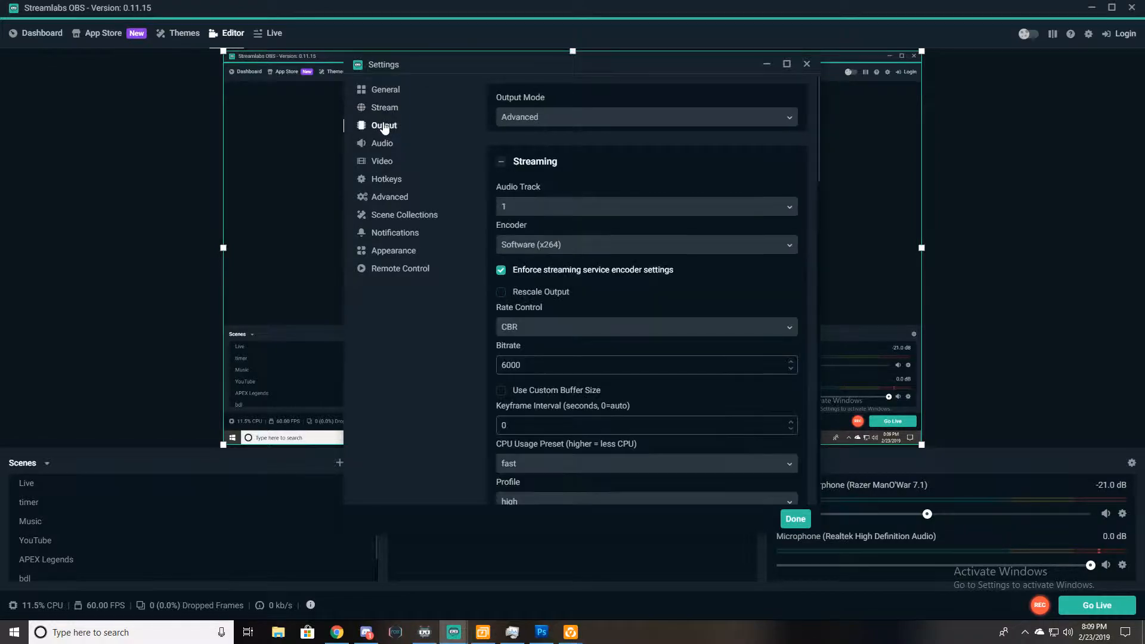
click(637, 116)
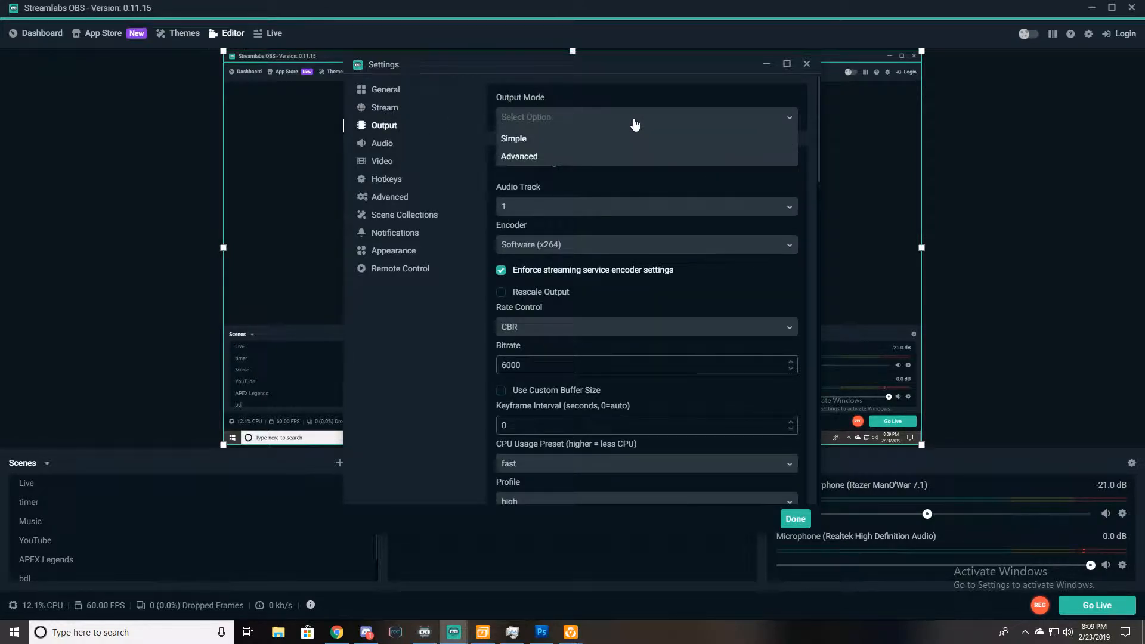
click(516, 138)
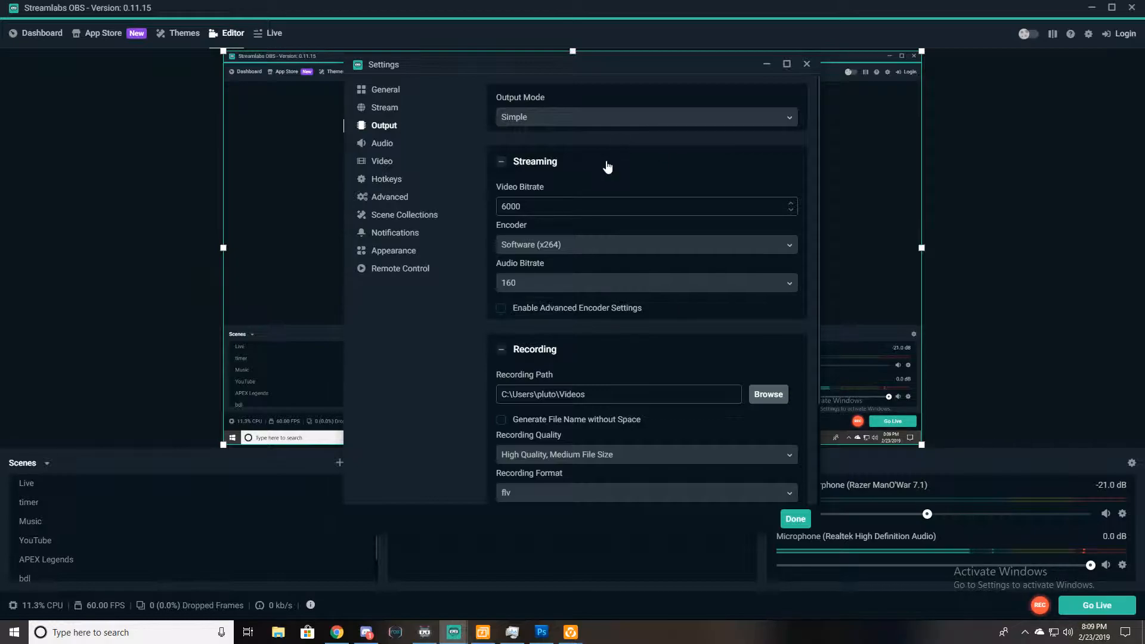
scroll(526, 366, down, 3)
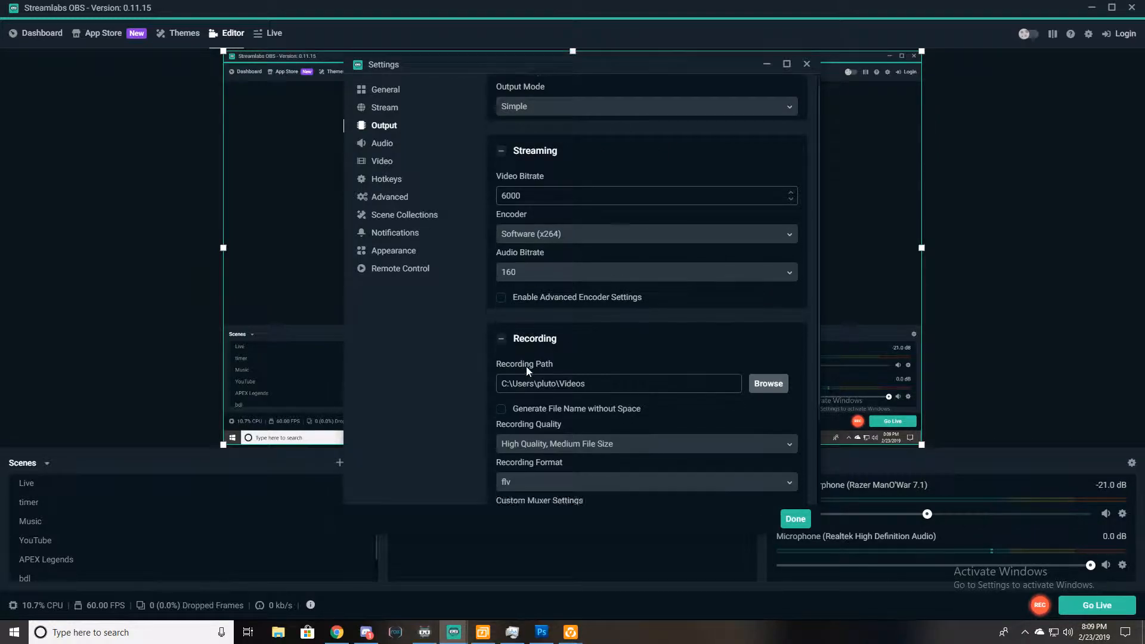
scroll(564, 381, up, 3)
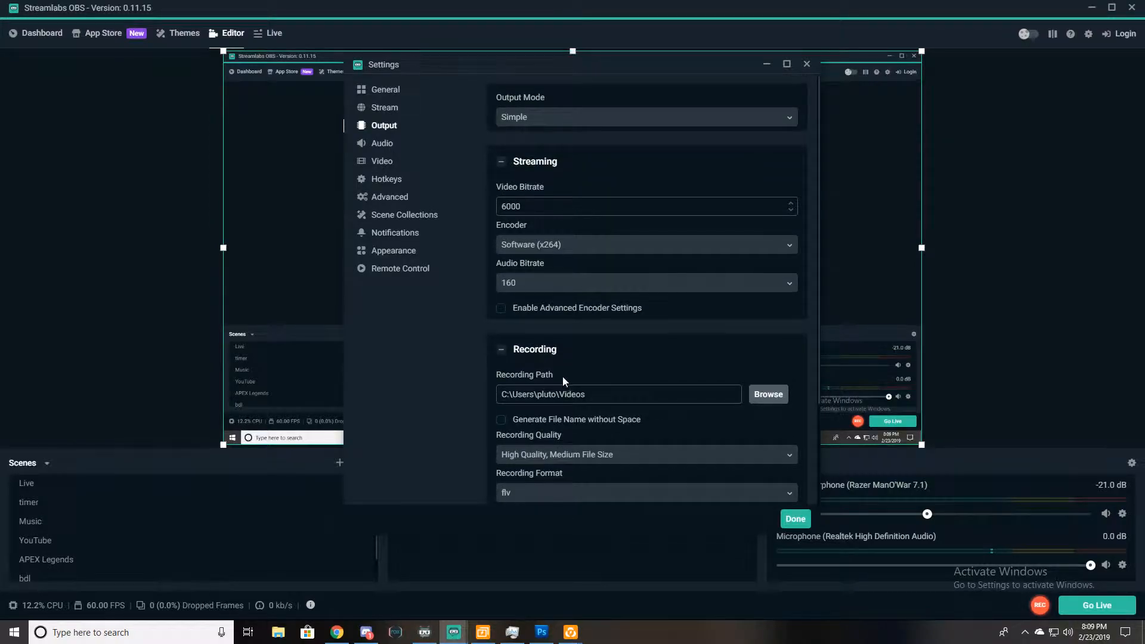
click(806, 64)
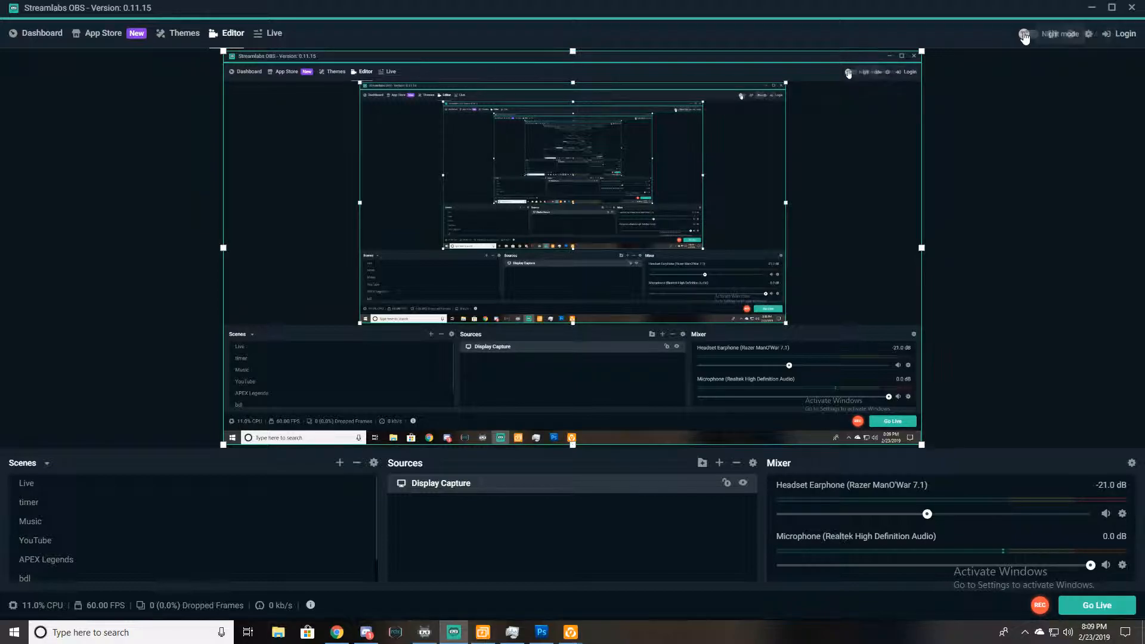
Reopen the settings and select Software (x264) as the streaming encoder in the Output settings.
click(1088, 34)
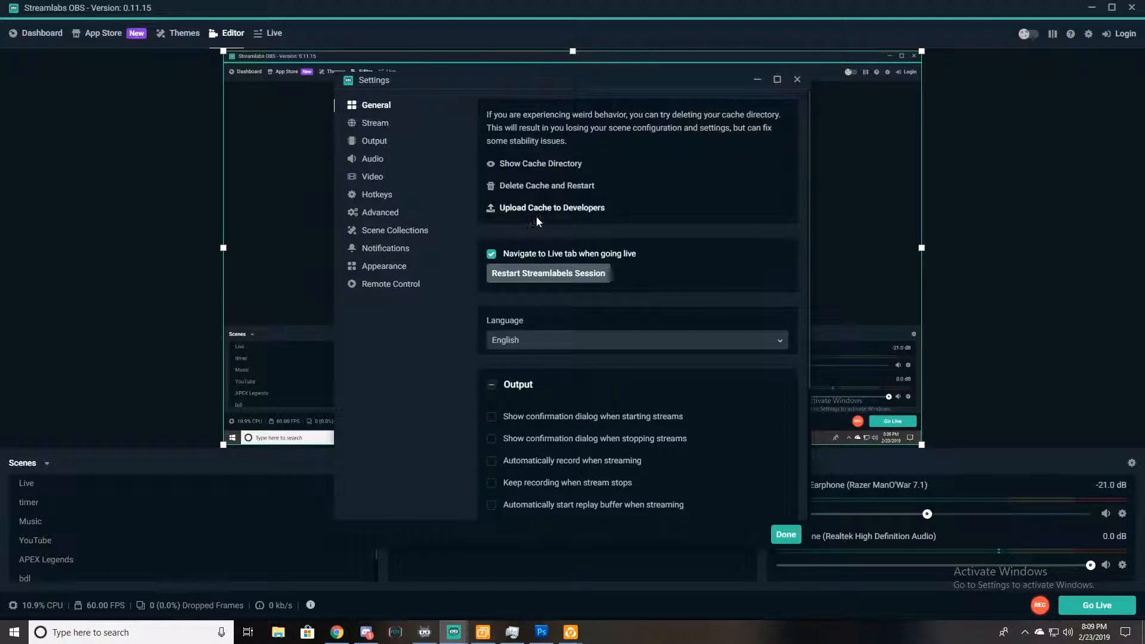
scroll(542, 311, down, 3)
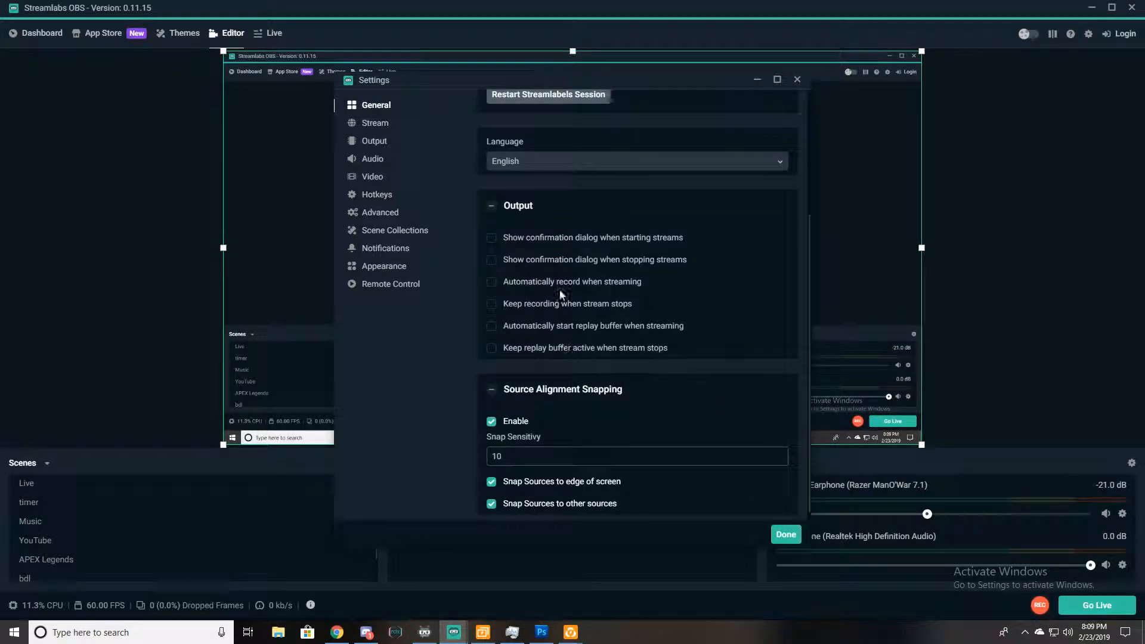
scroll(546, 320, up, 3)
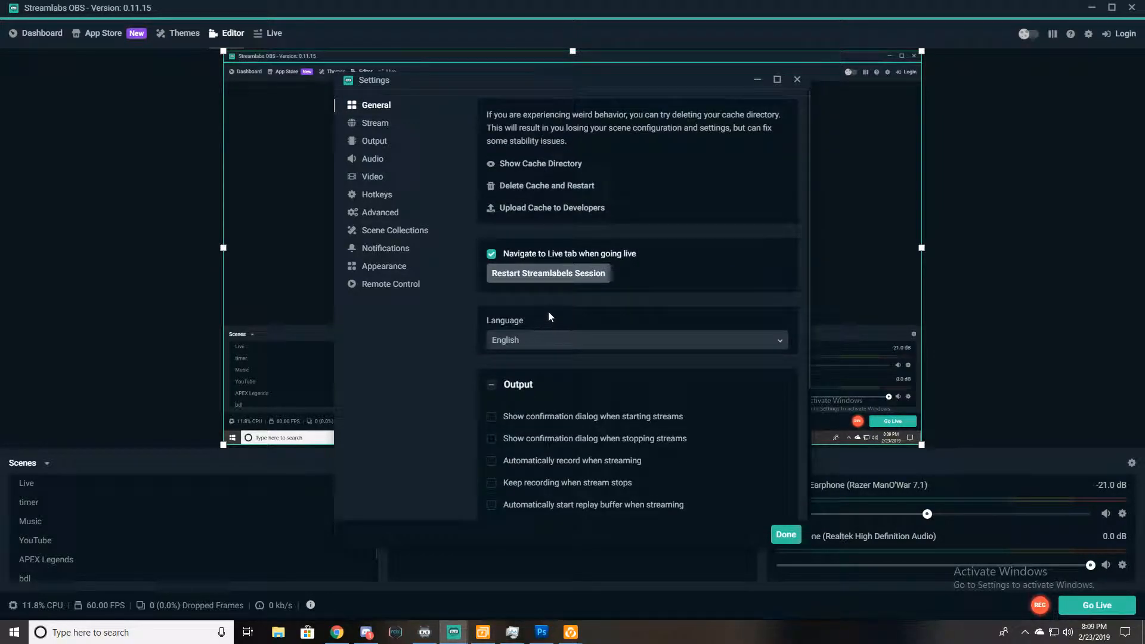
click(368, 144)
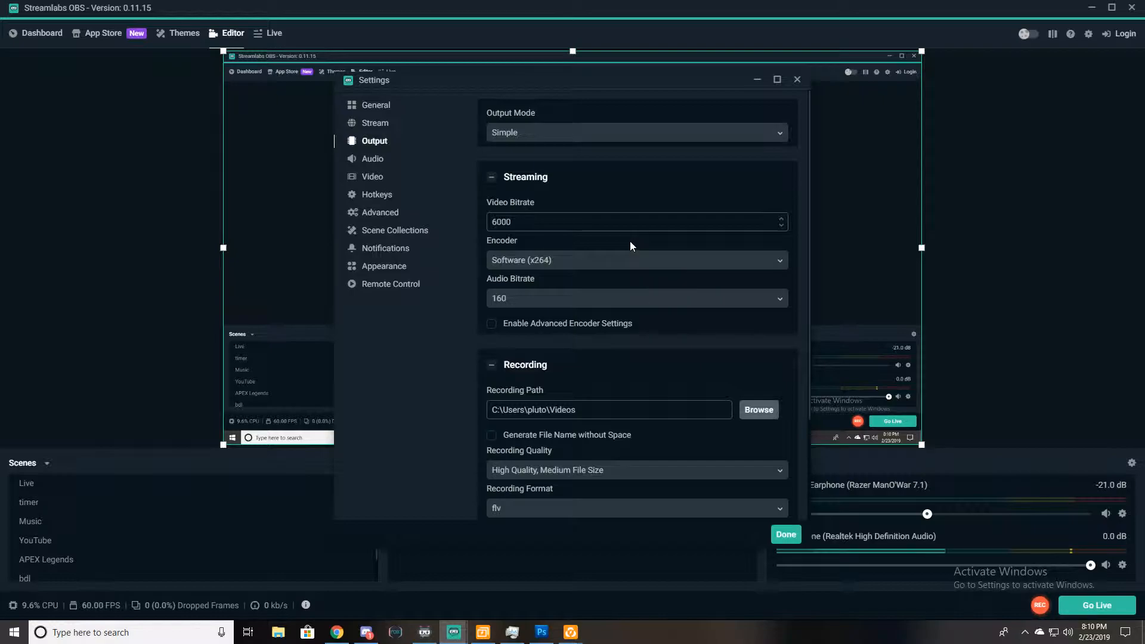
click(602, 265)
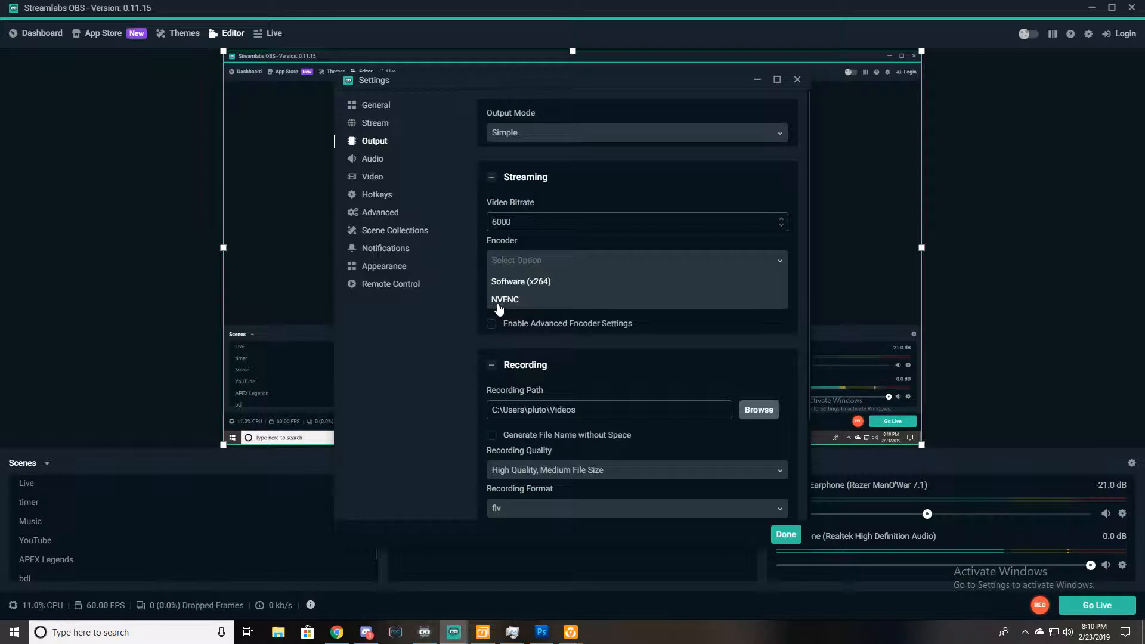
click(518, 281)
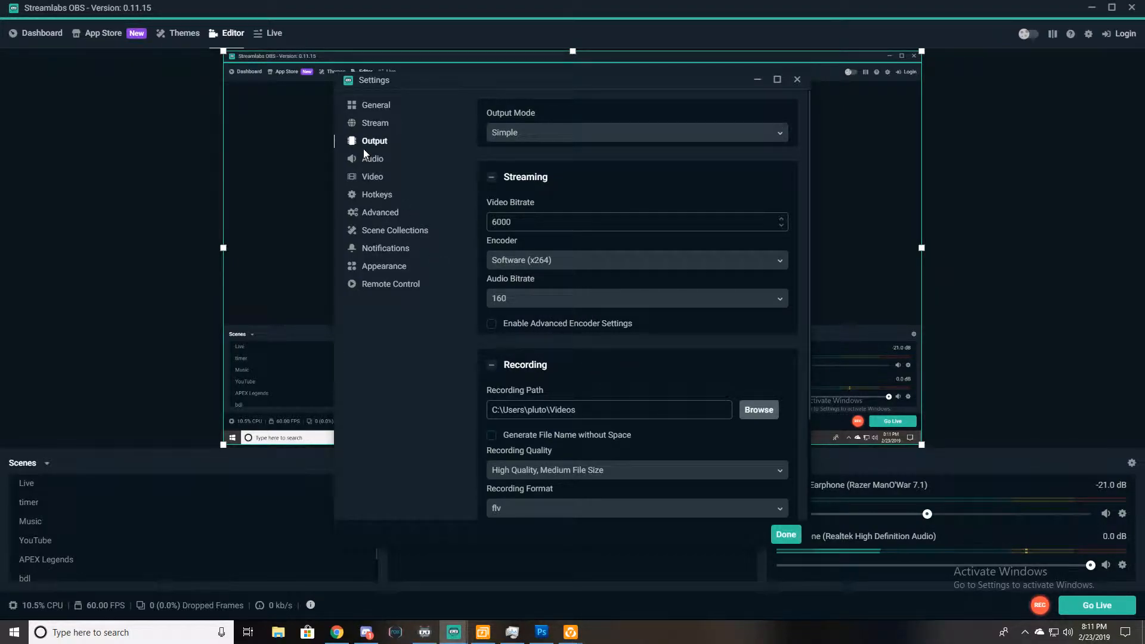
Review the desktop and microphone device settings and the downscale filter choices for video.
click(374, 162)
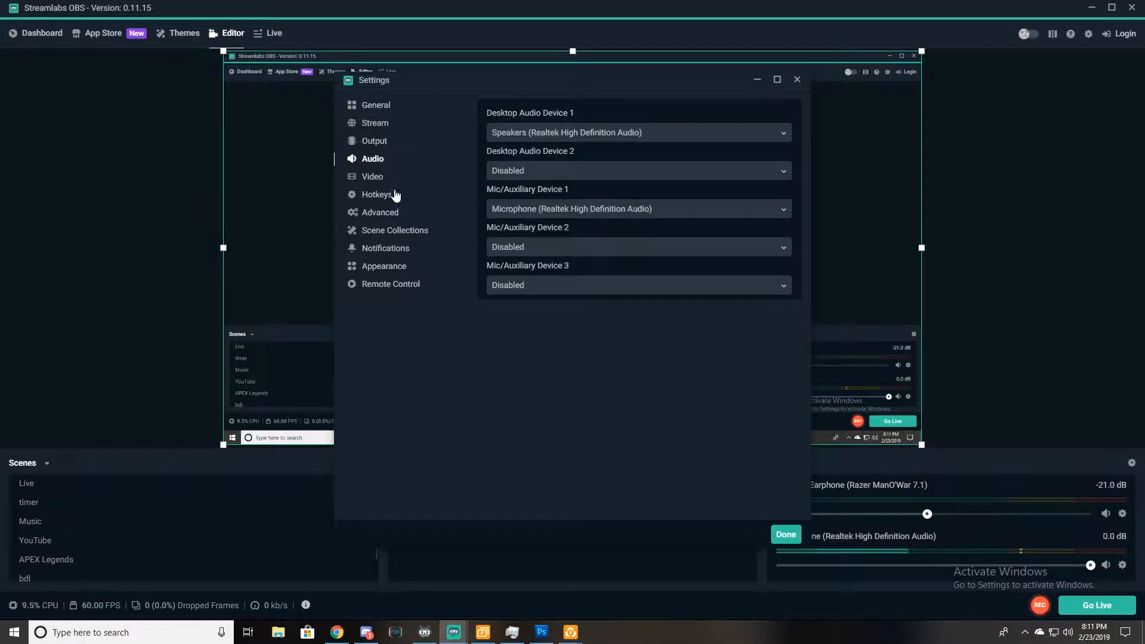
click(372, 177)
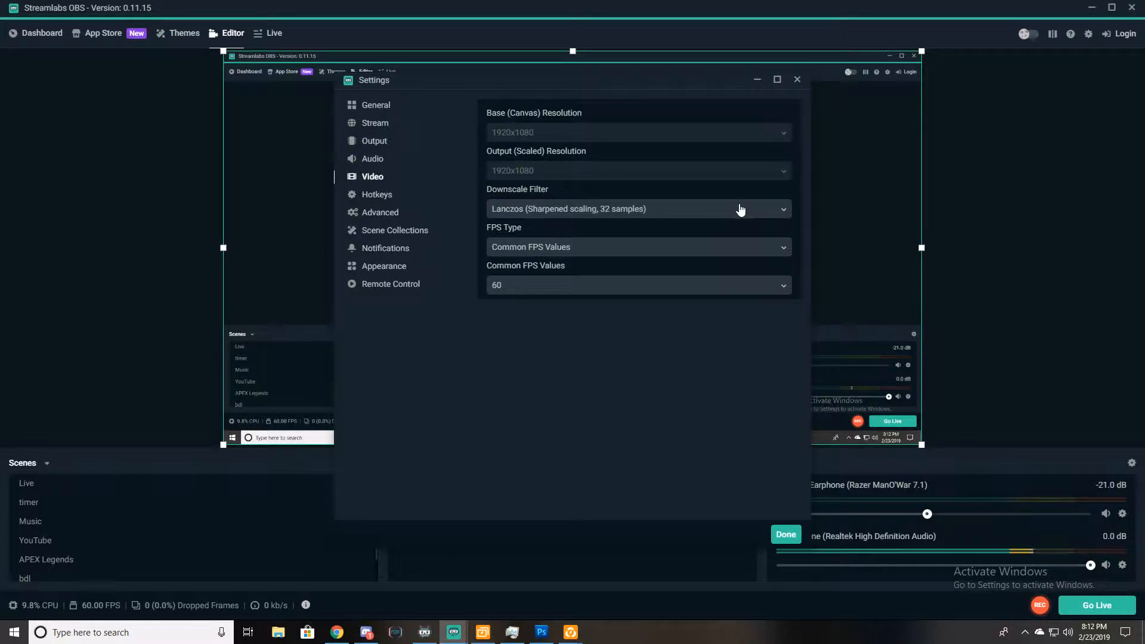
click(784, 208)
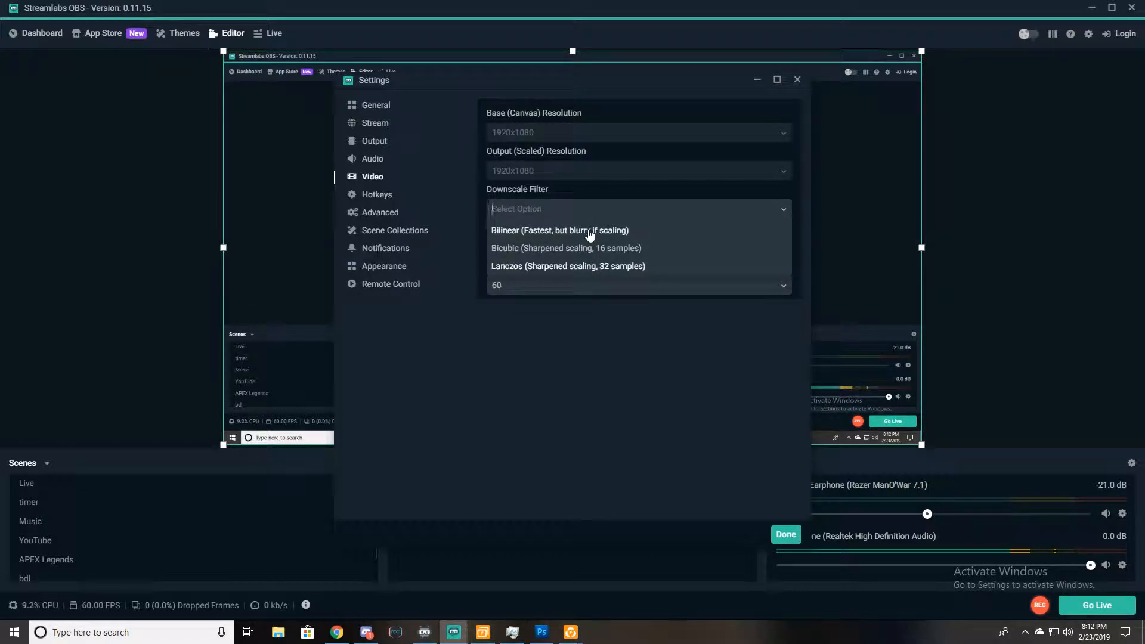
click(784, 210)
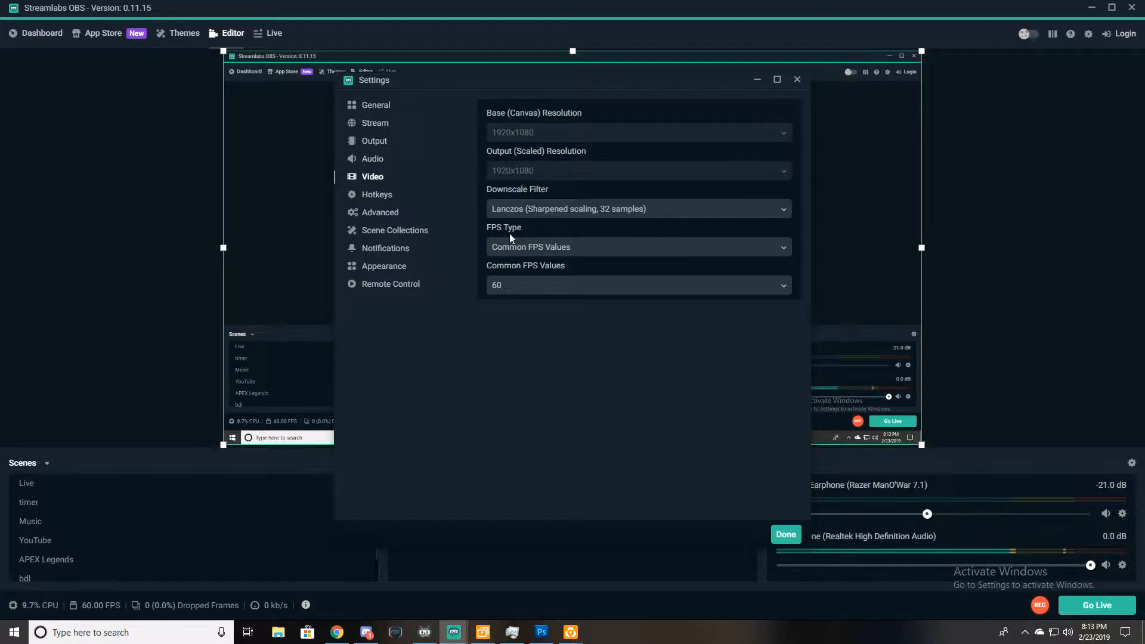
Select Common FPS Values as the FPS type in the Video settings.
click(774, 250)
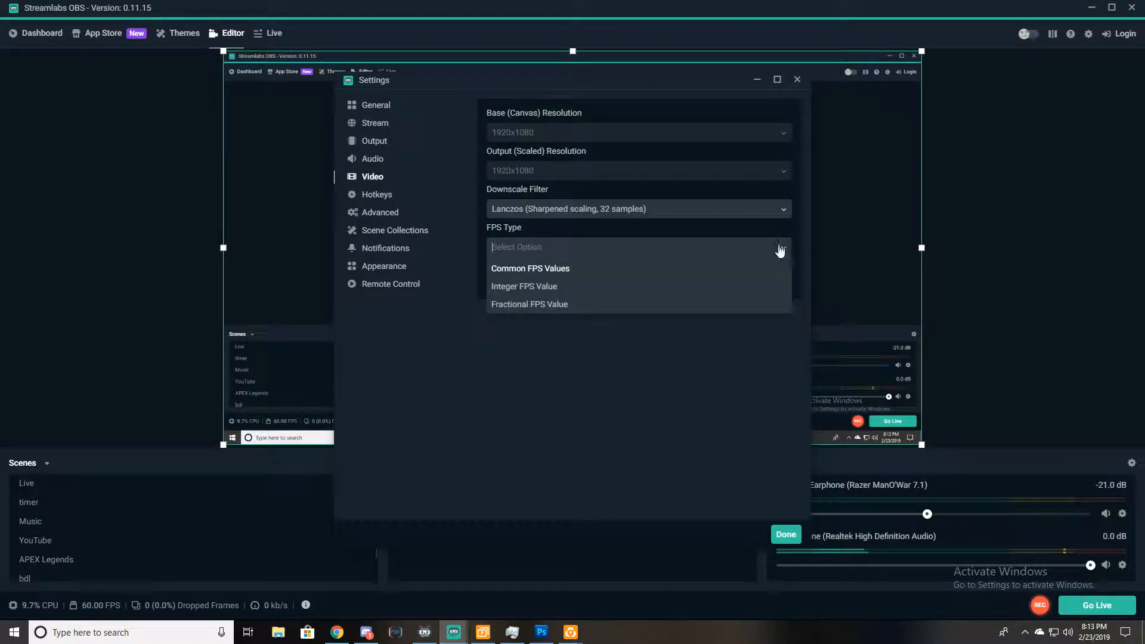
click(527, 270)
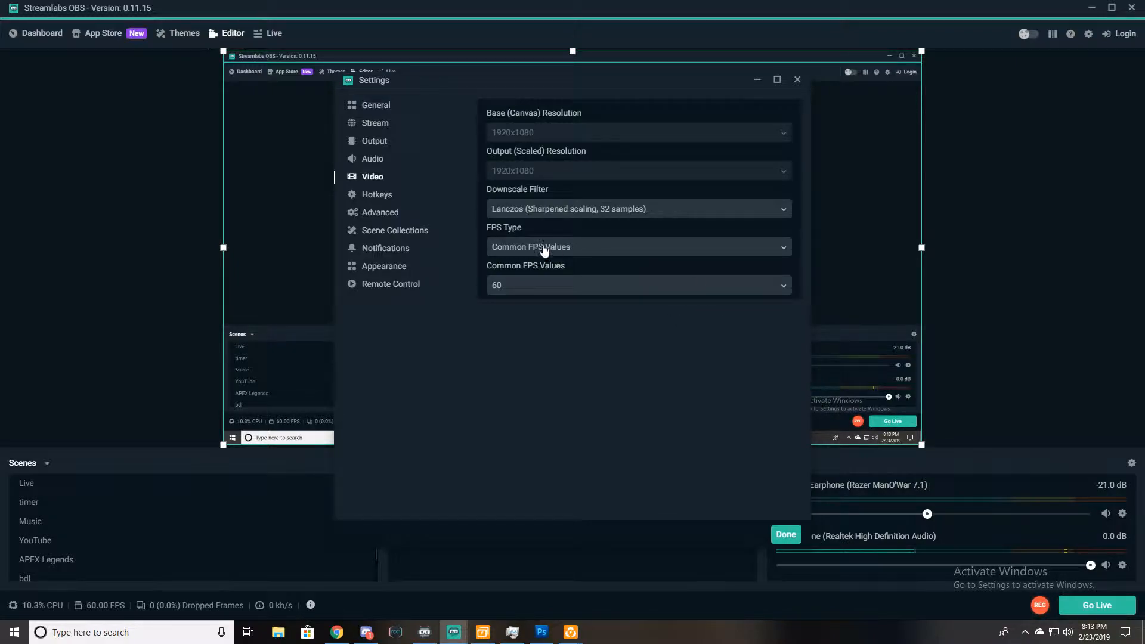
Examine the available hotkey assignments for streaming, recording, each scene's sources and the audio devices in the Hotkeys settings.
click(391, 195)
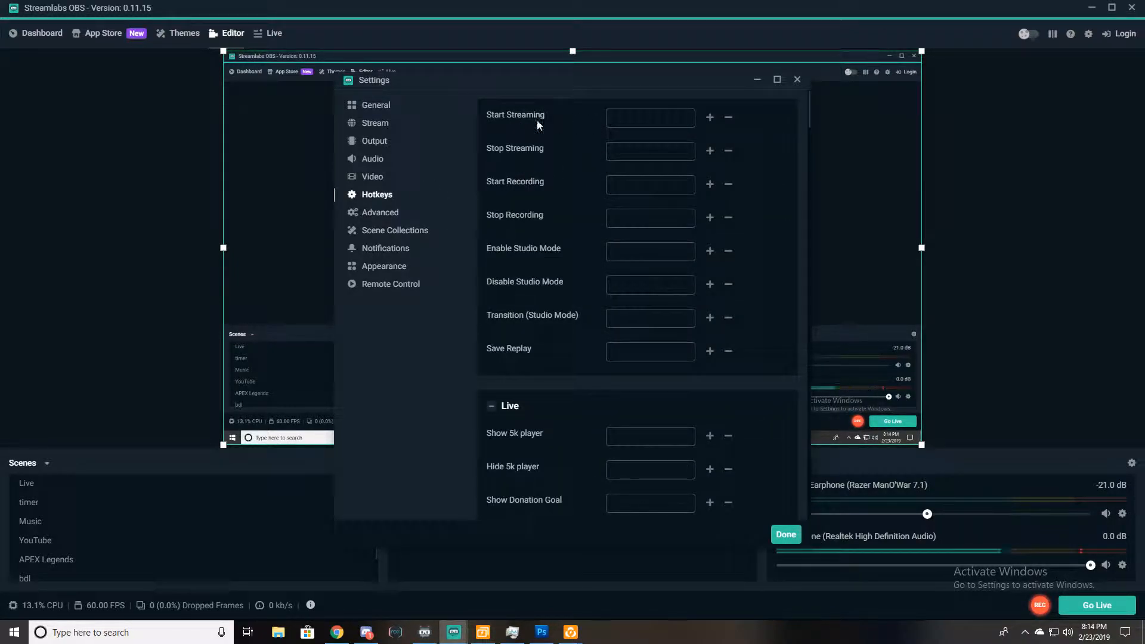
scroll(655, 202, down, 12)
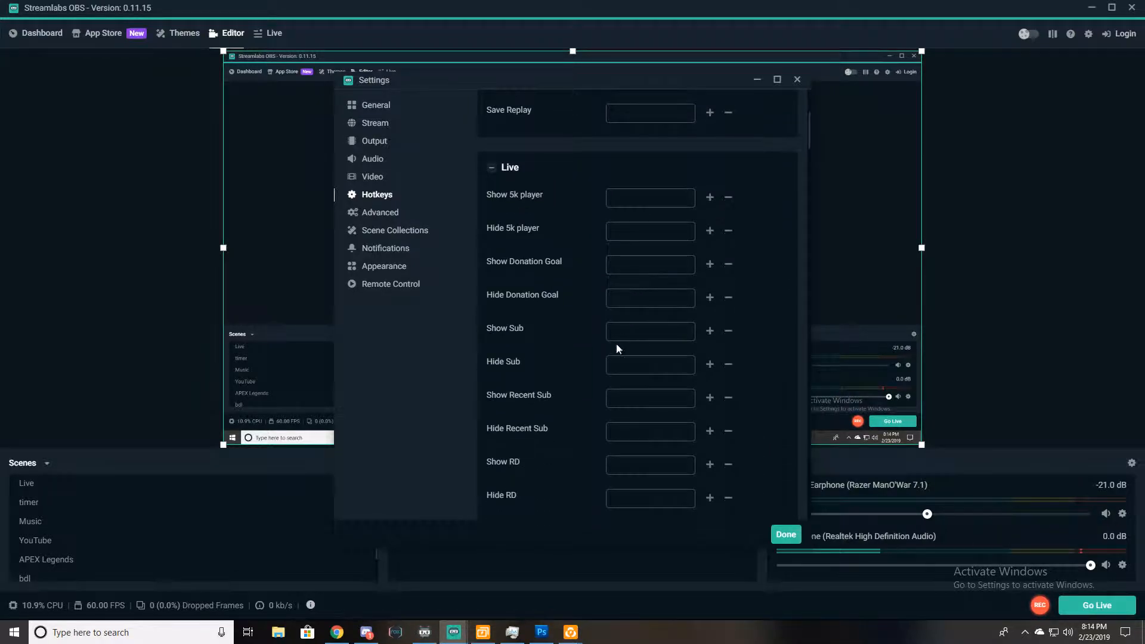
scroll(620, 369, down, 15)
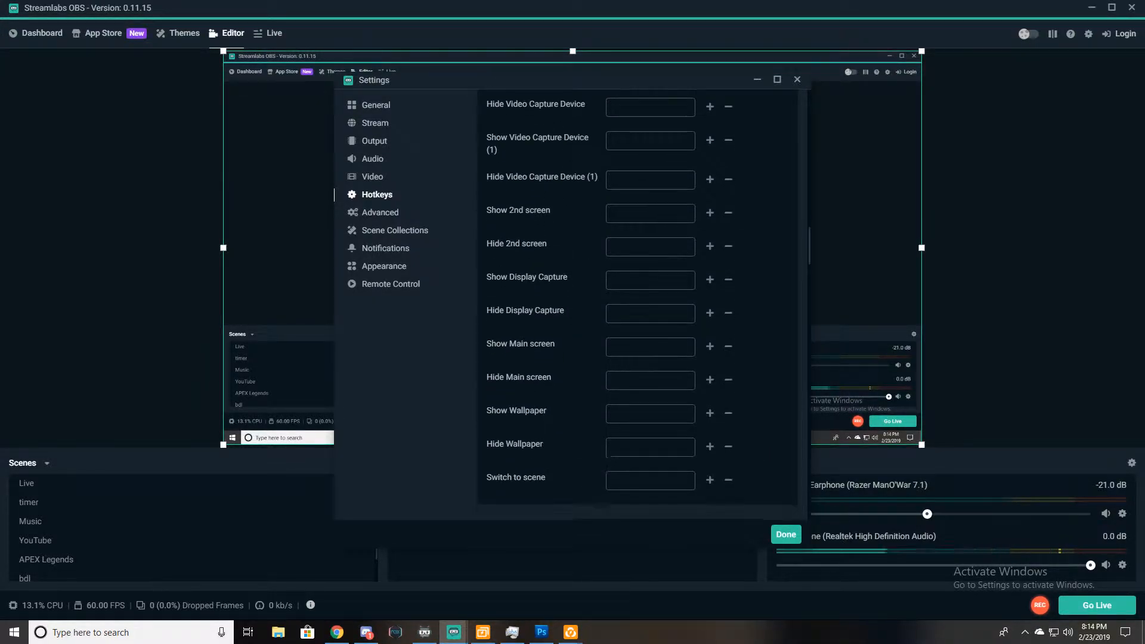
scroll(638, 298, up, 4)
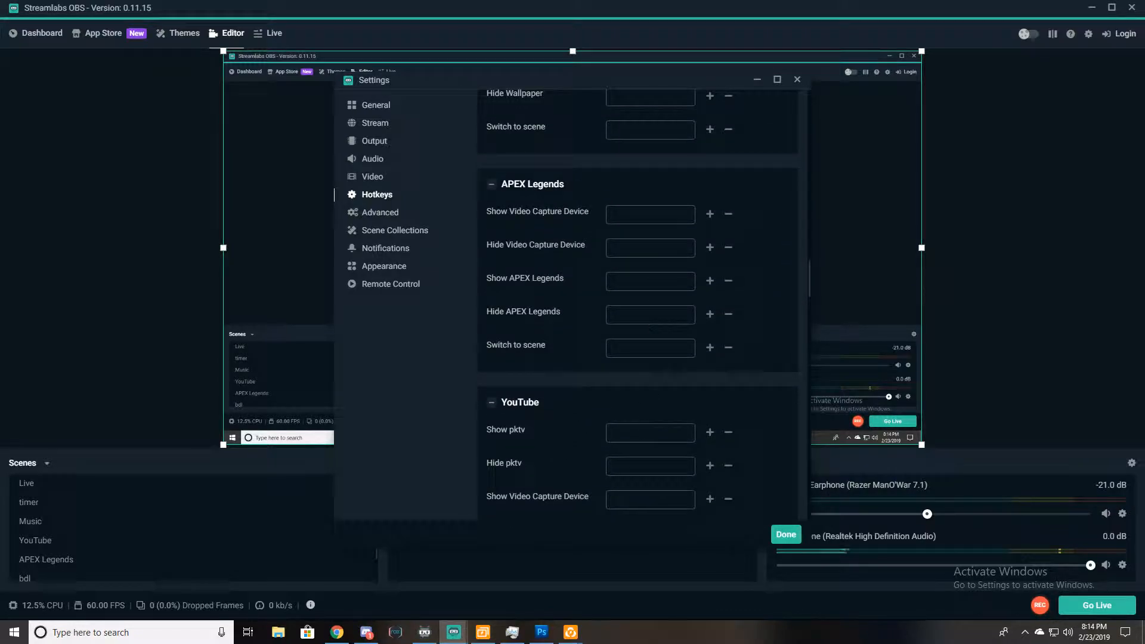
scroll(583, 348, down, 8)
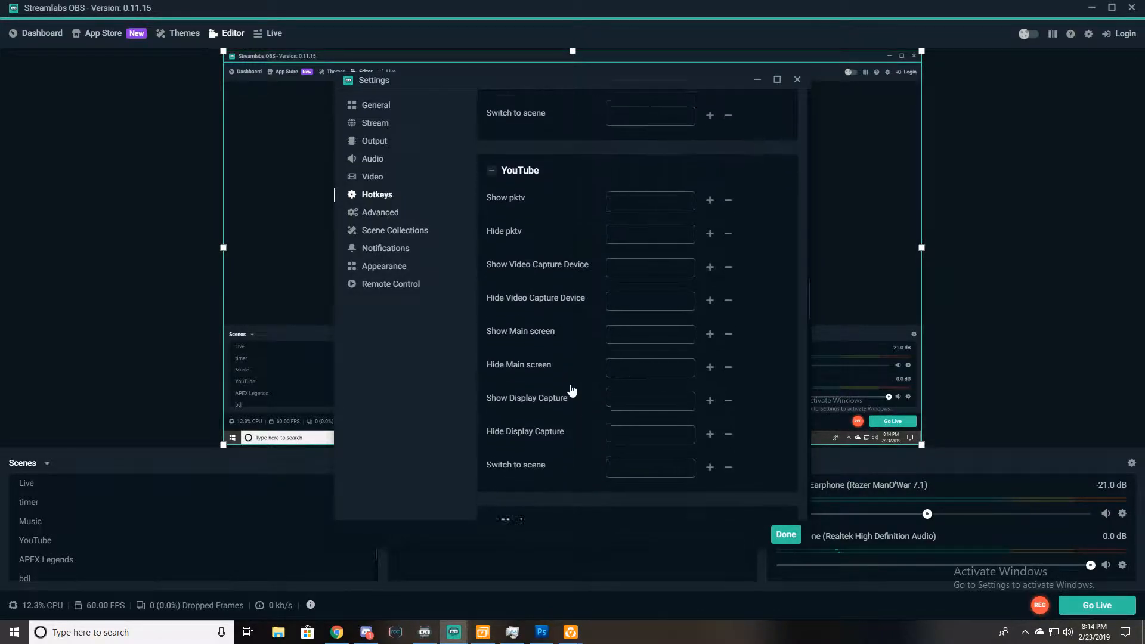
scroll(652, 253, down, 4)
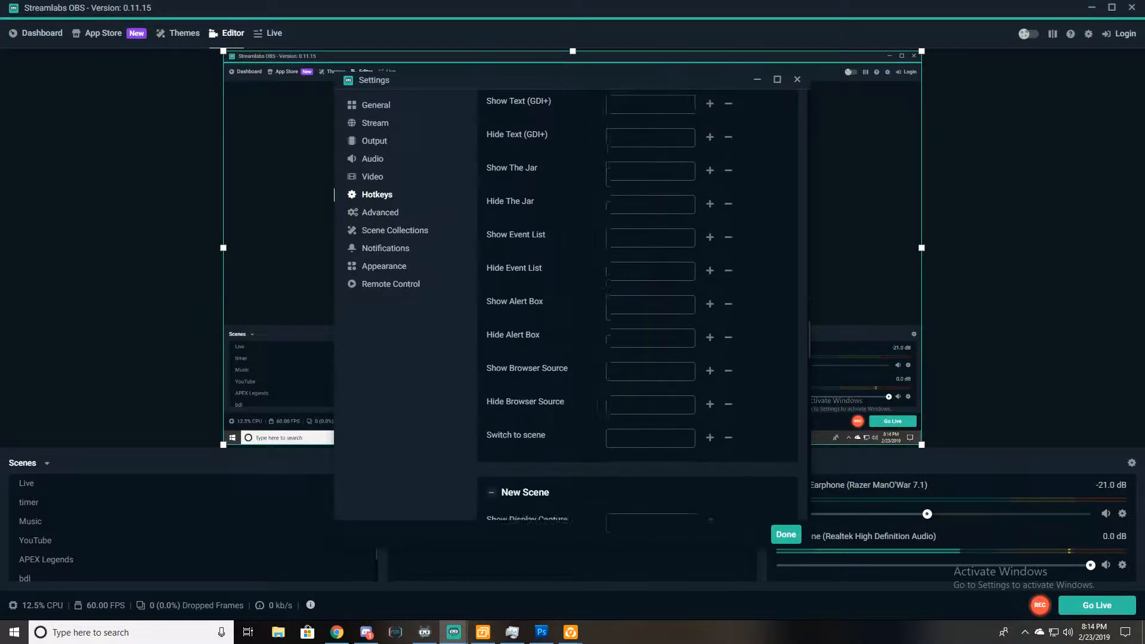
scroll(650, 292, up, 3)
scroll(555, 262, down, 18)
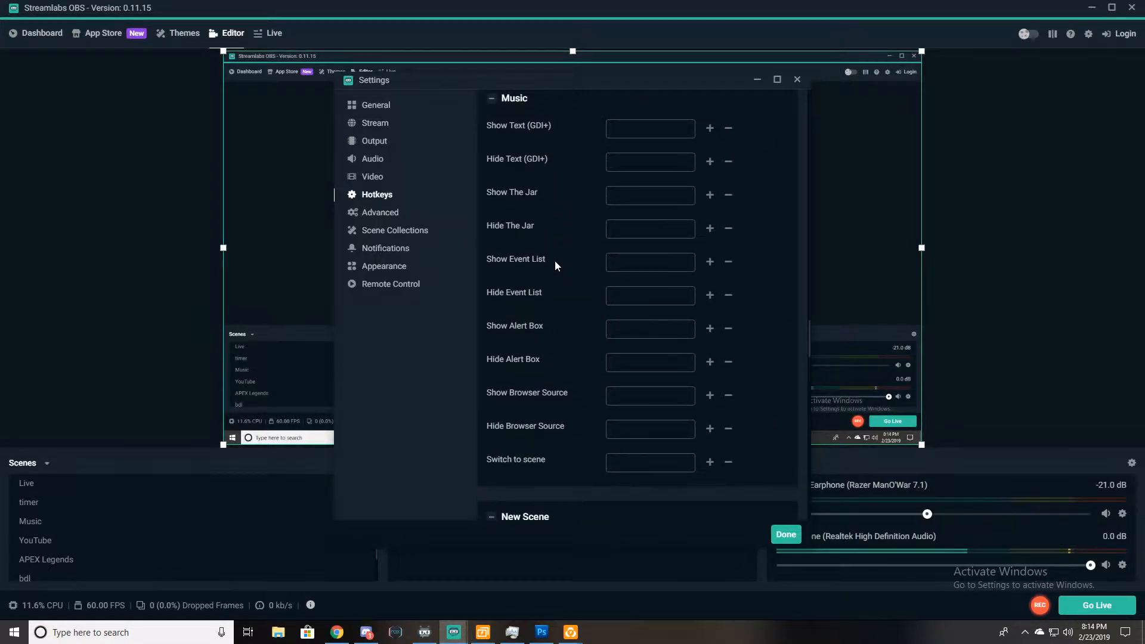
scroll(554, 265, down, 15)
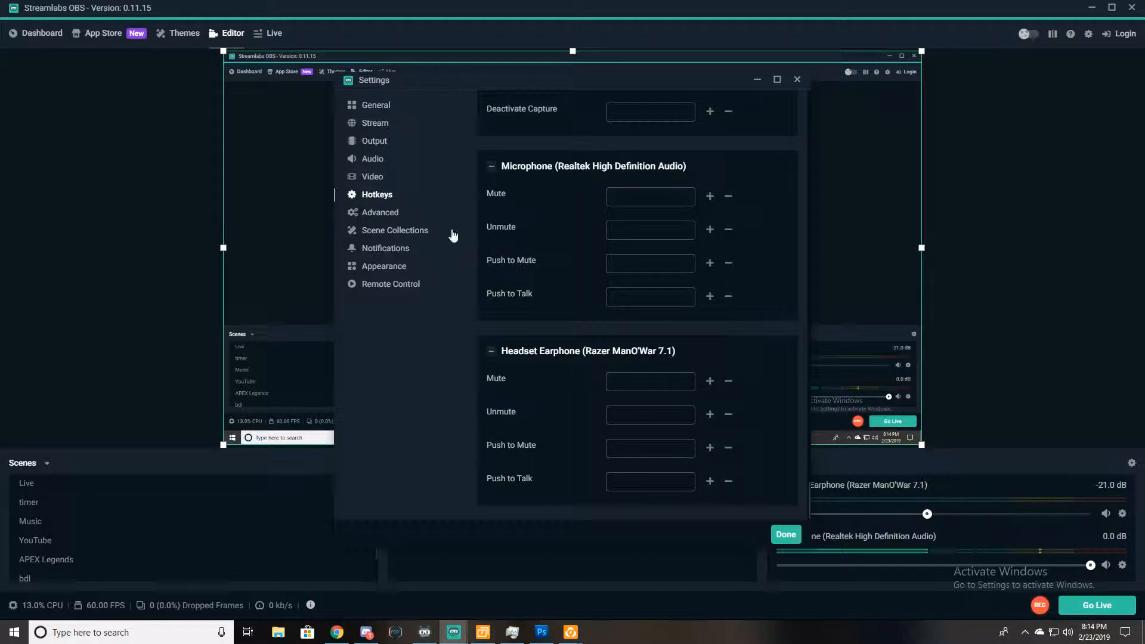
In the Advanced settings, switch the process priority to Normal and back to High, and close the settings.
click(387, 220)
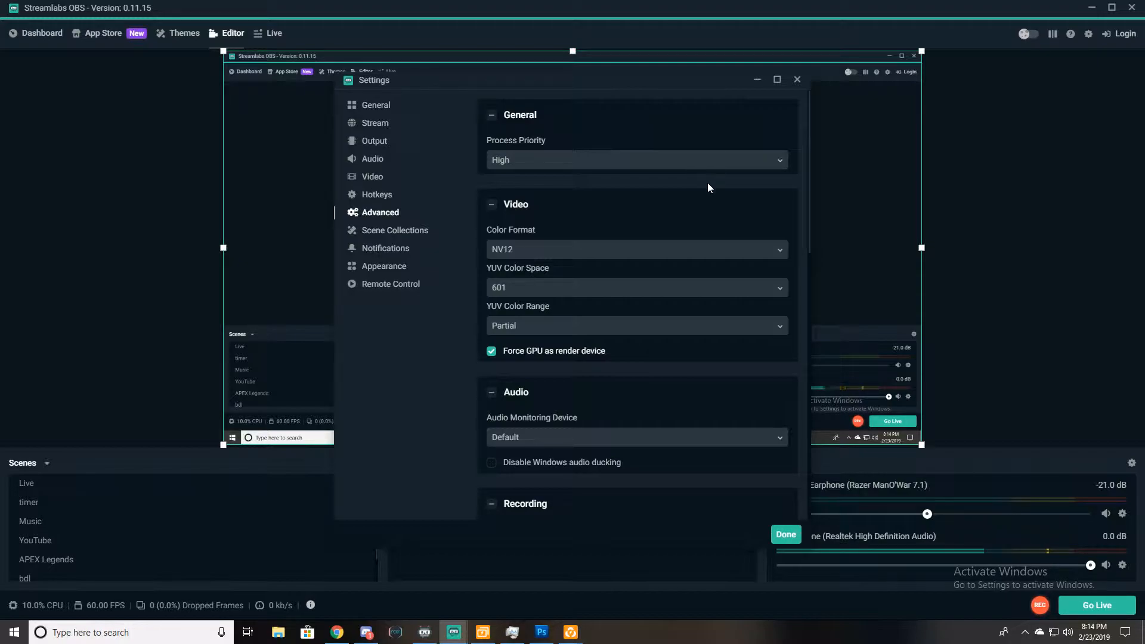
click(707, 167)
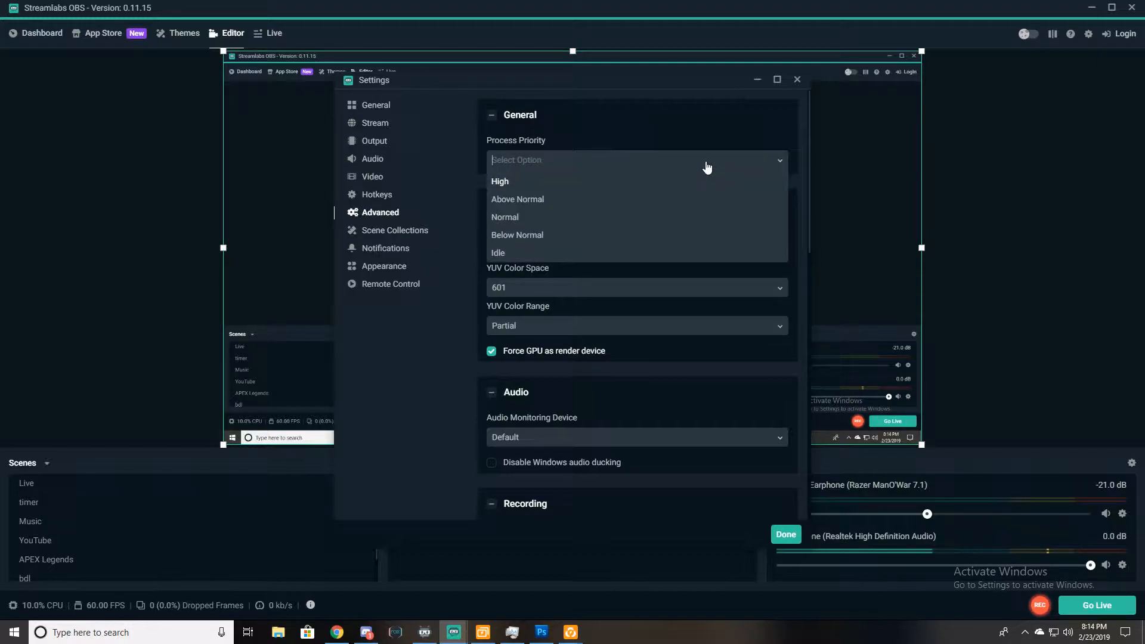
click(501, 185)
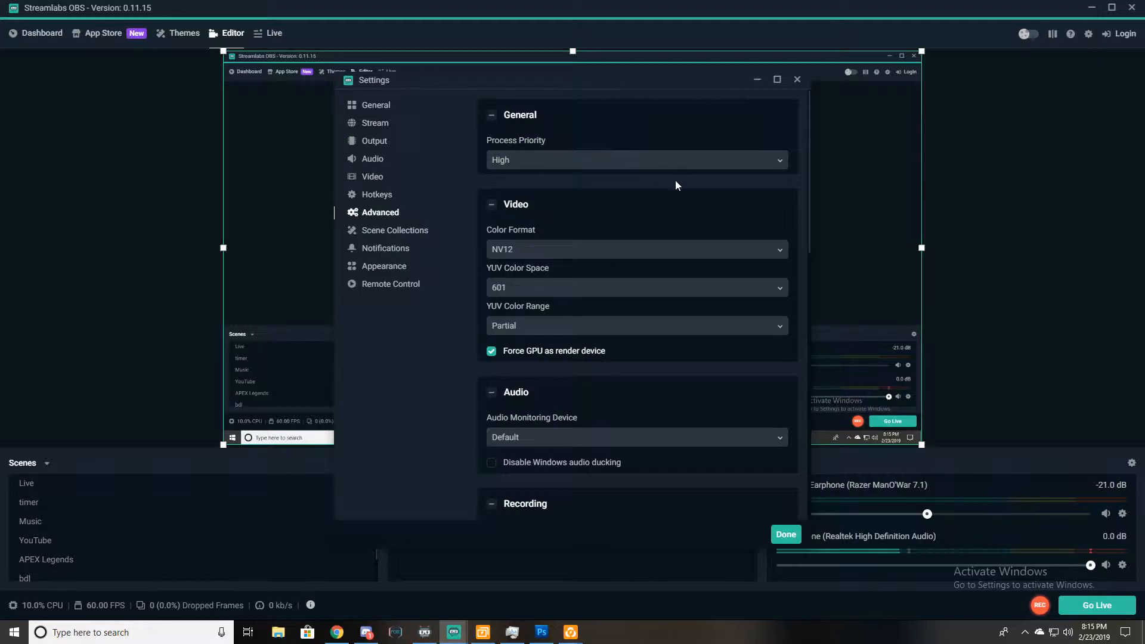
click(654, 167)
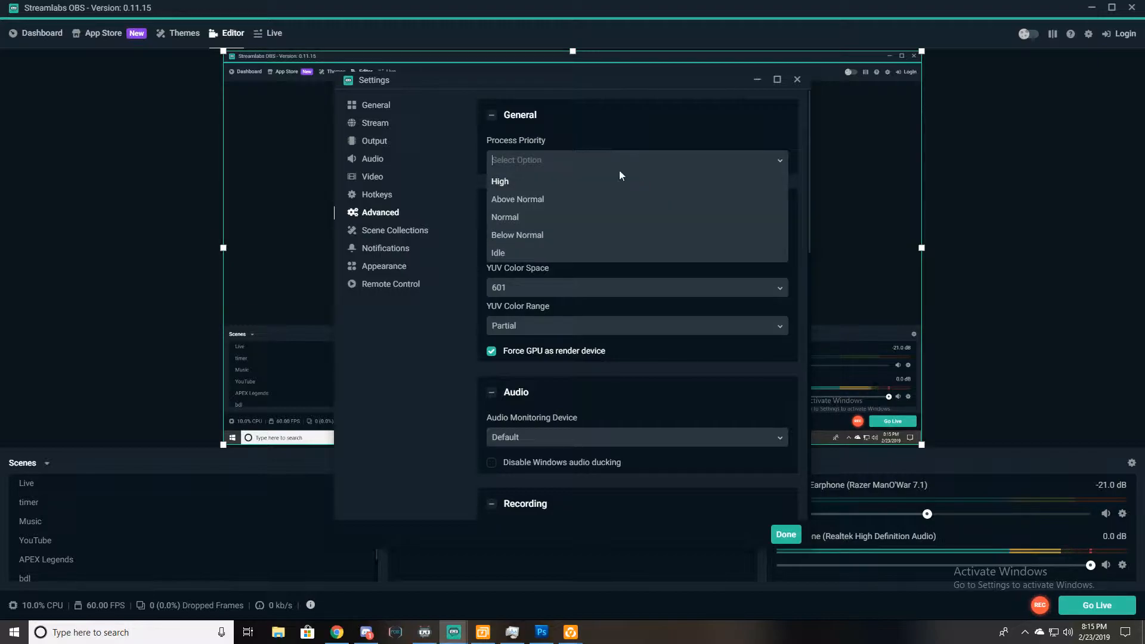
click(511, 218)
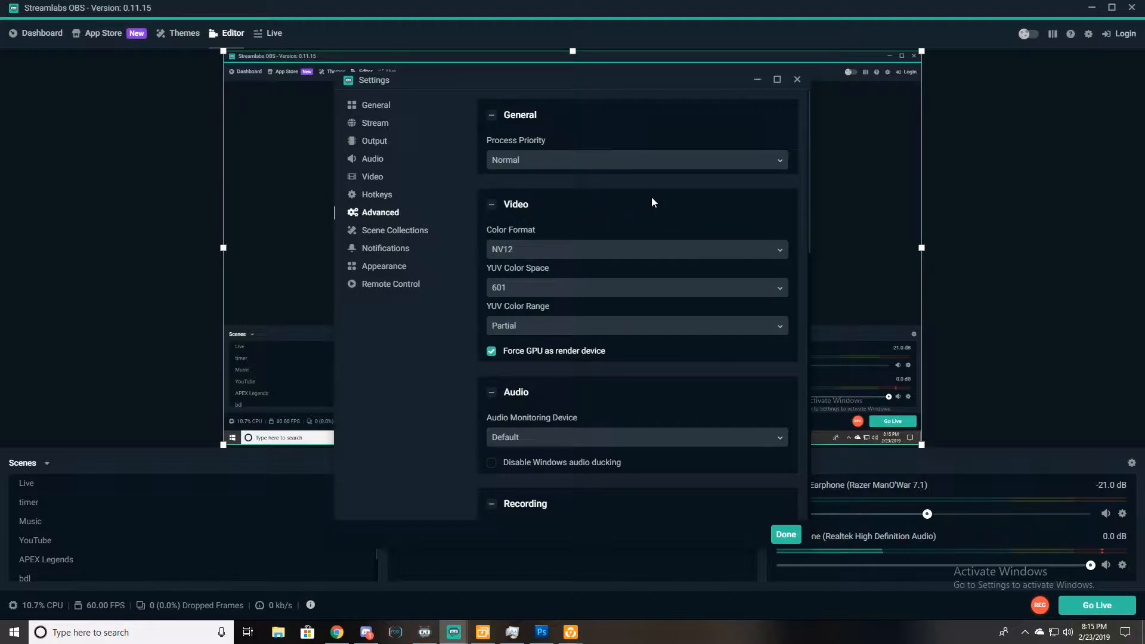
click(609, 167)
click(508, 184)
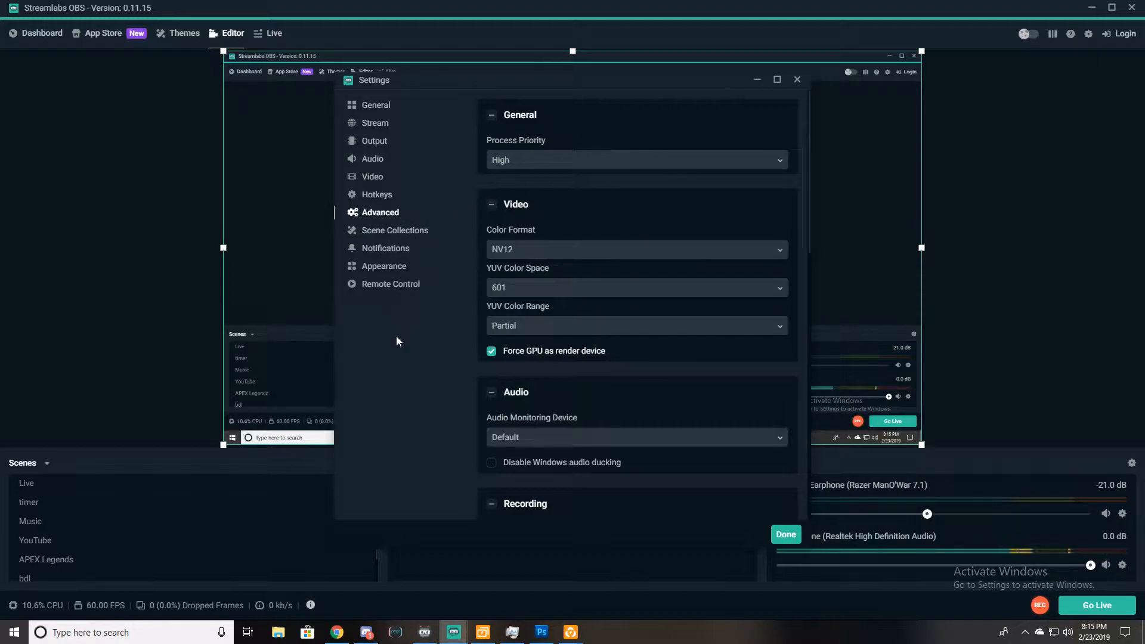
click(786, 534)
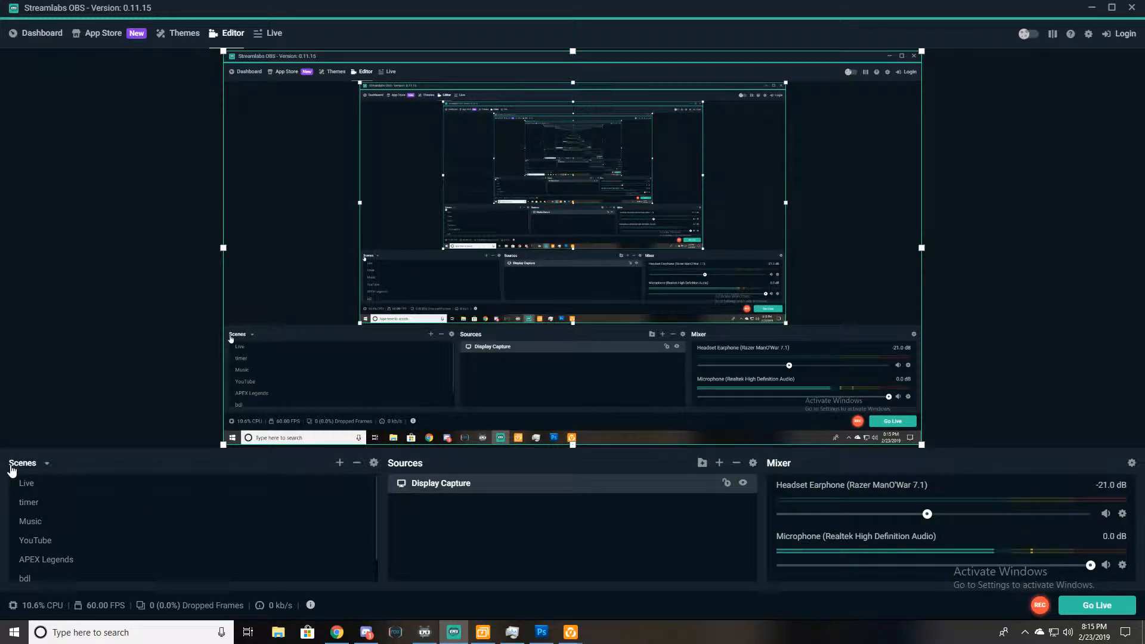
Add the existing image source pktv to the current scene.
mouse_move(421, 464)
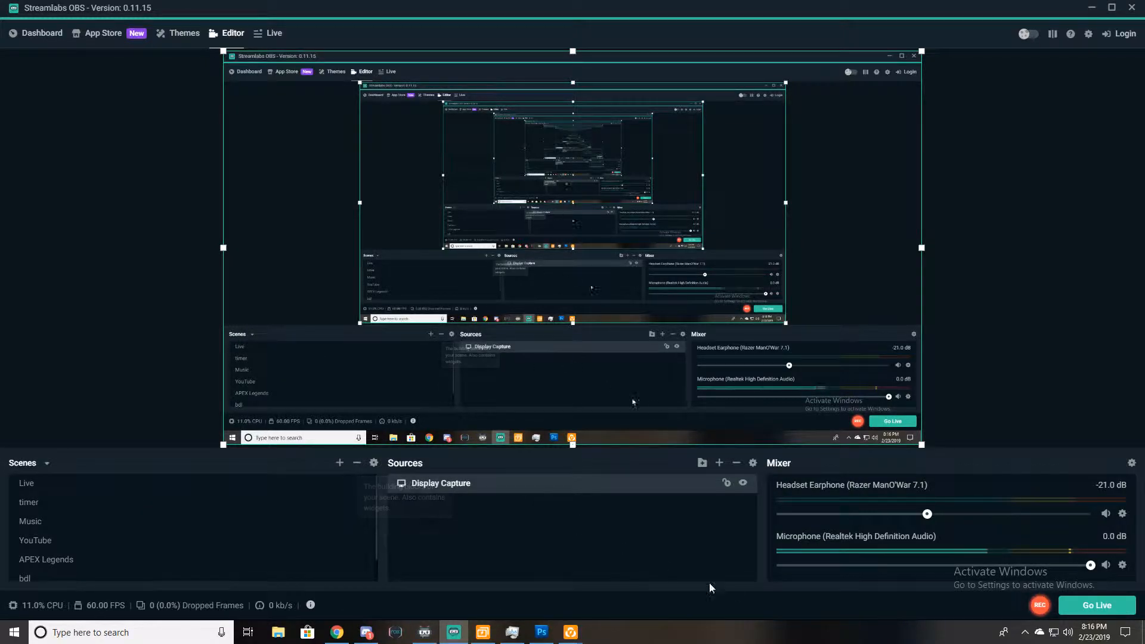
mouse_move(779, 463)
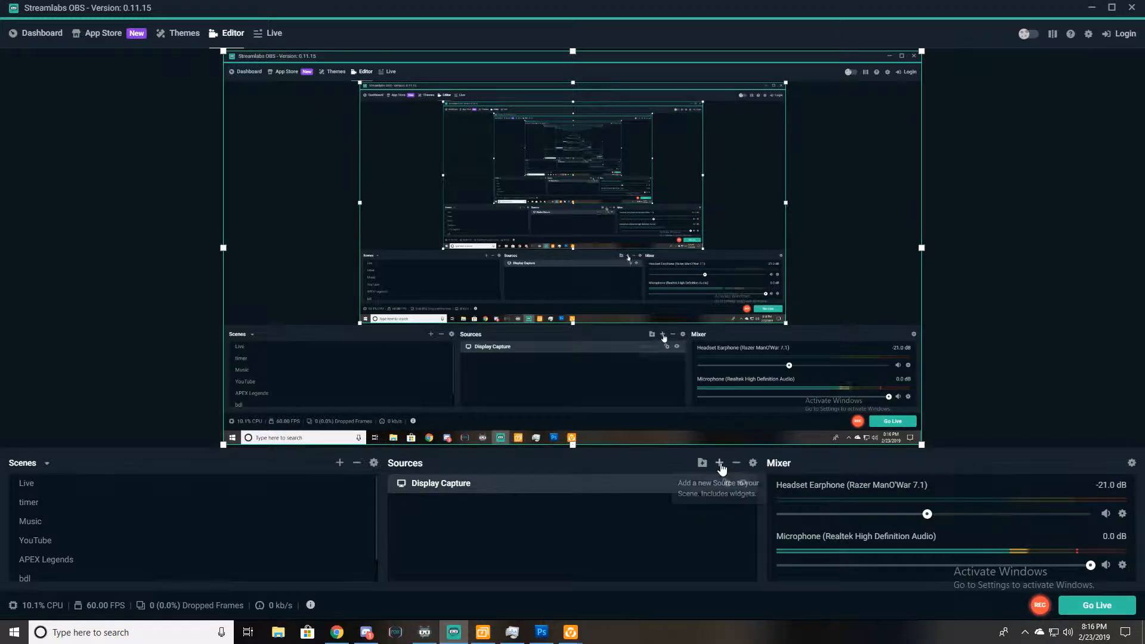
click(720, 463)
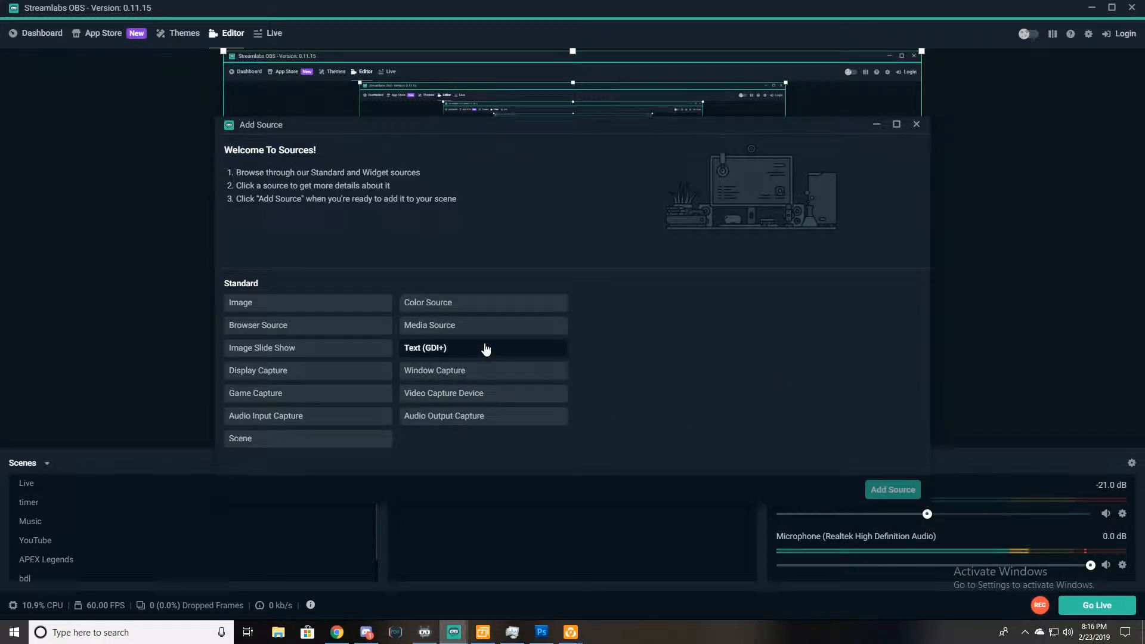
click(321, 314)
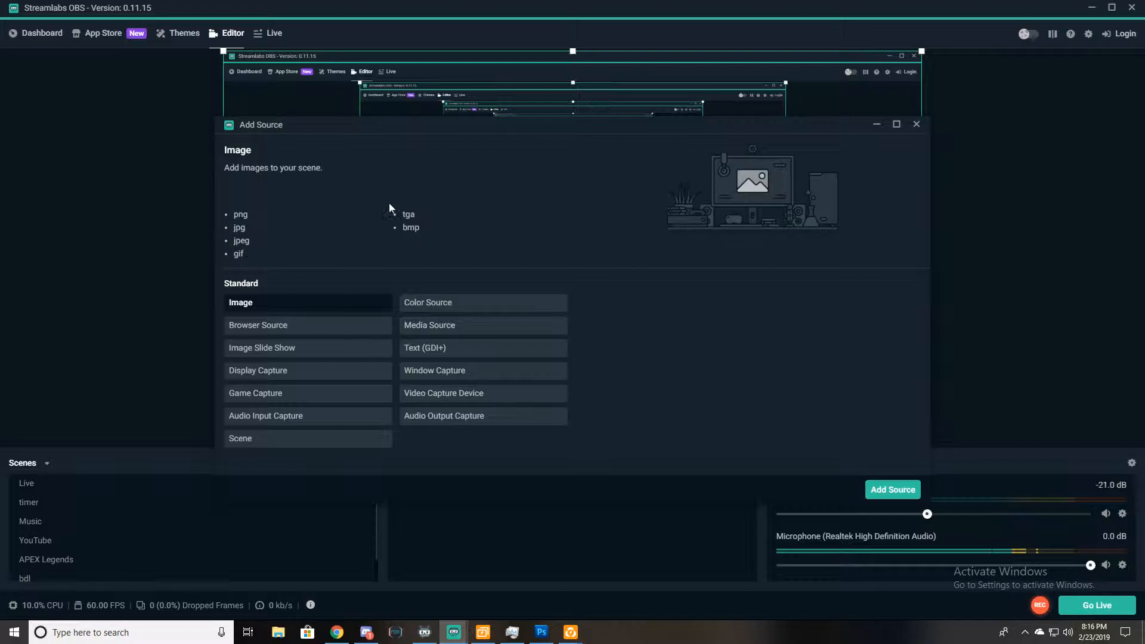
click(890, 489)
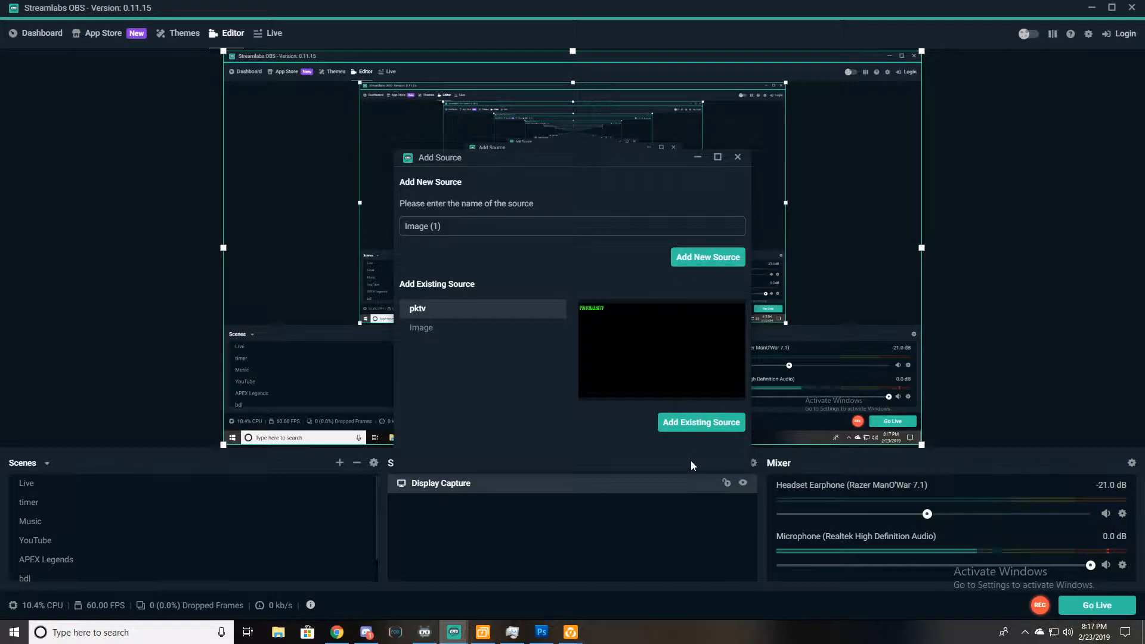
click(688, 426)
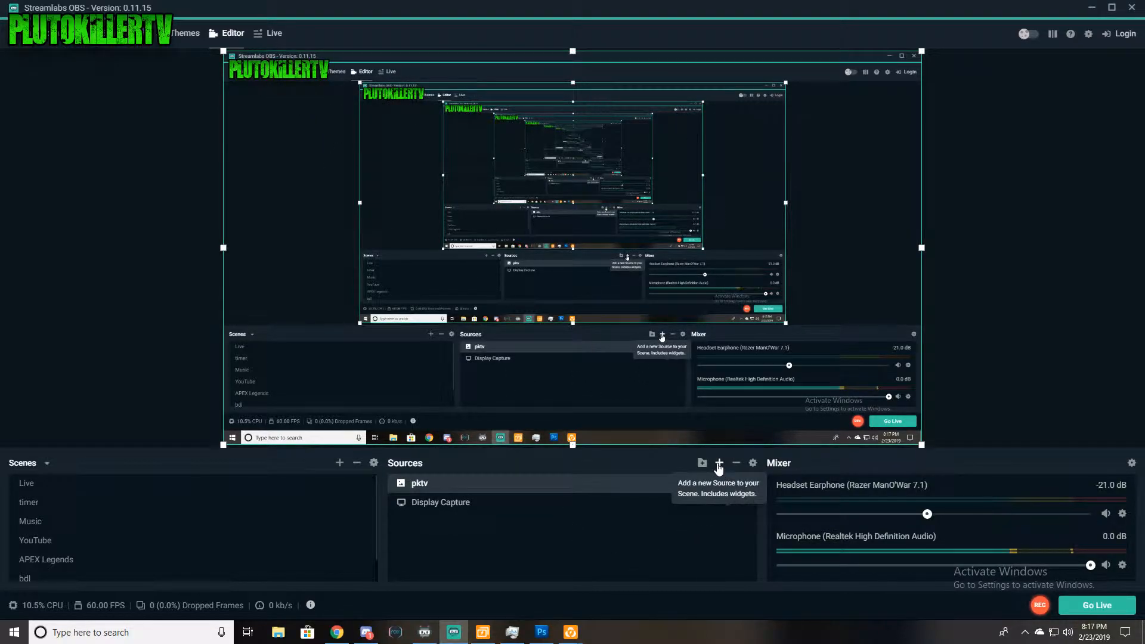
Add a new Image Slide Show source to the scene under its default name.
click(719, 463)
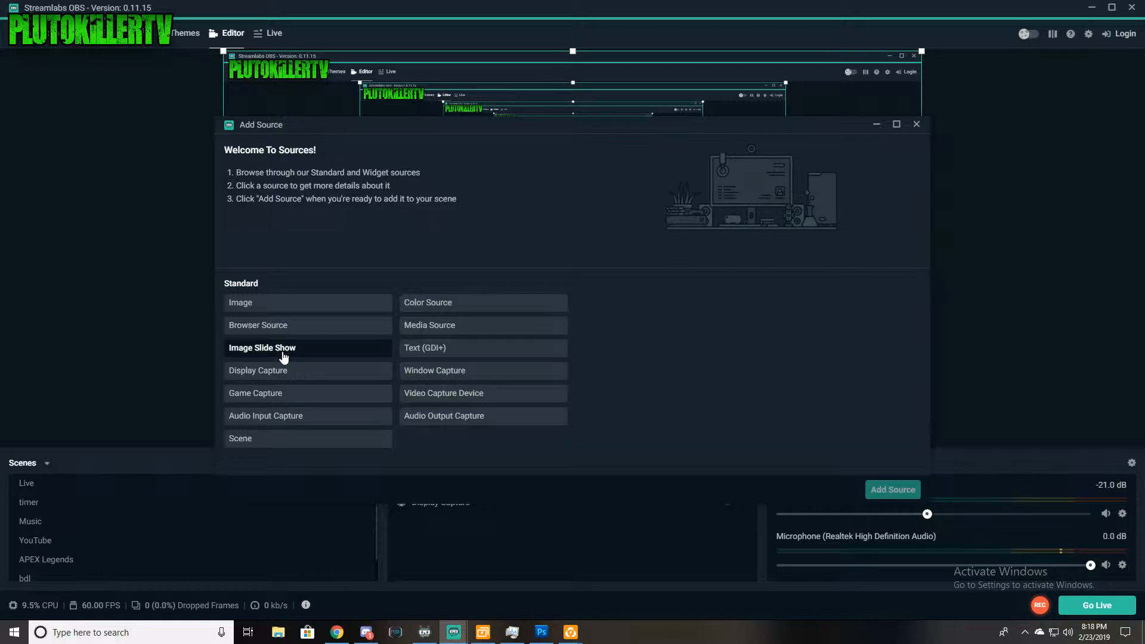
click(283, 354)
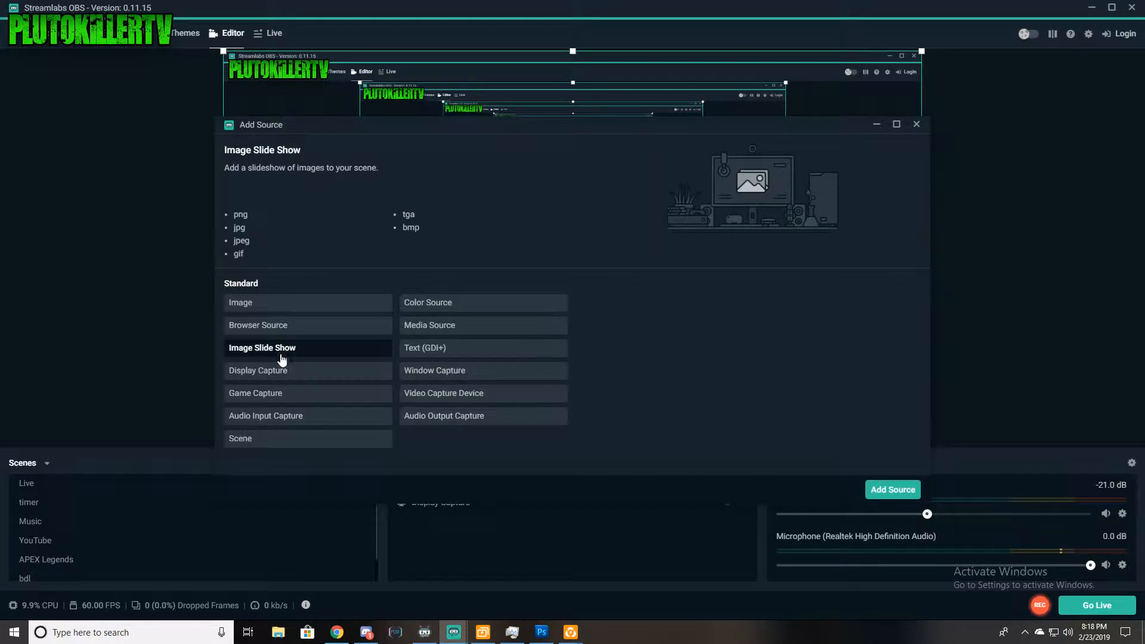
click(893, 490)
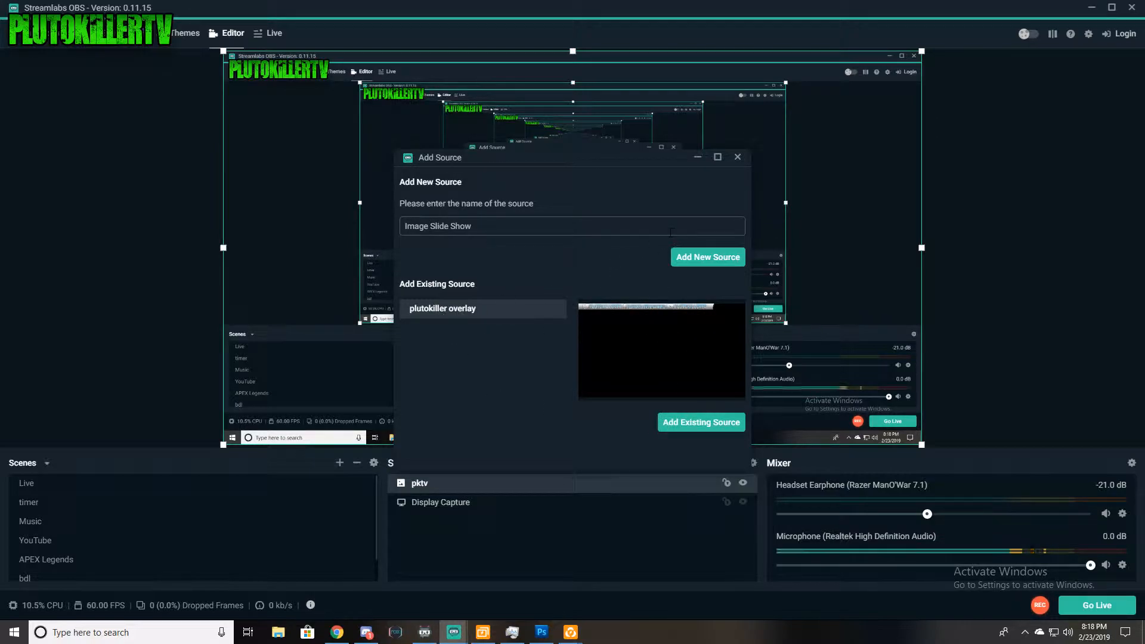
click(725, 258)
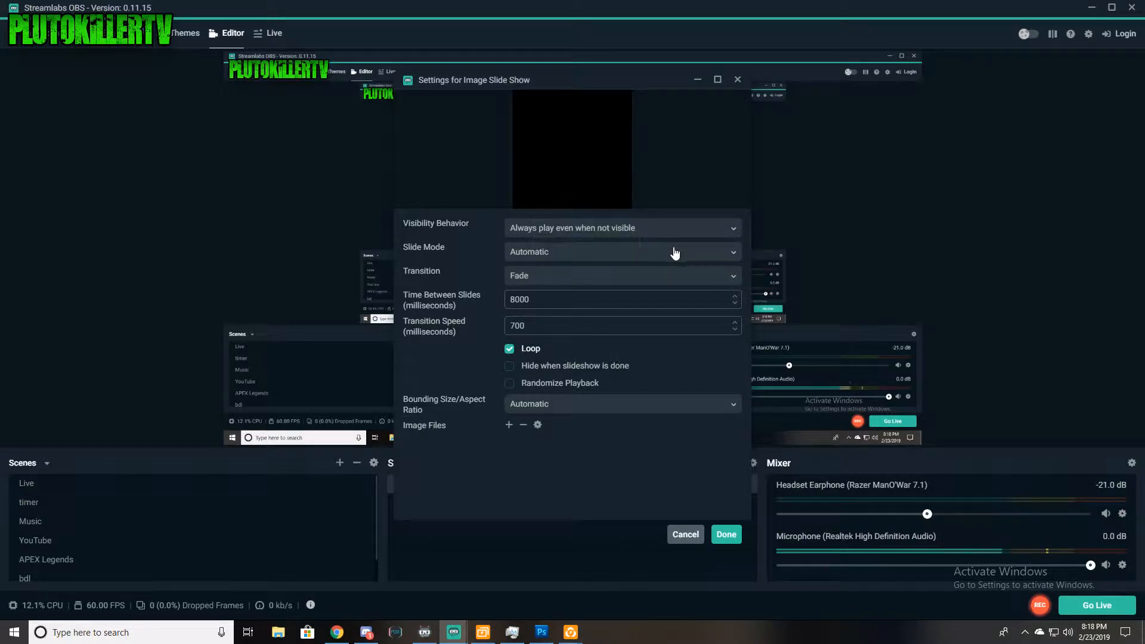
Choose Always play even when not visible, Automatic slide mode and the Fade transition for the slide show, and cancel its settings.
click(623, 232)
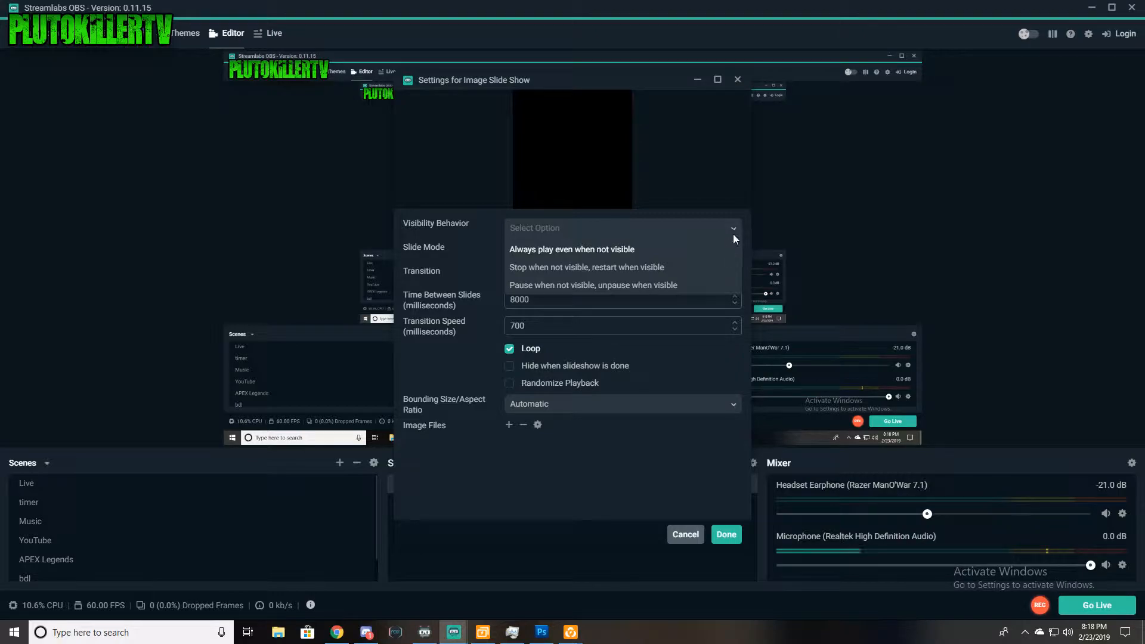
click(704, 249)
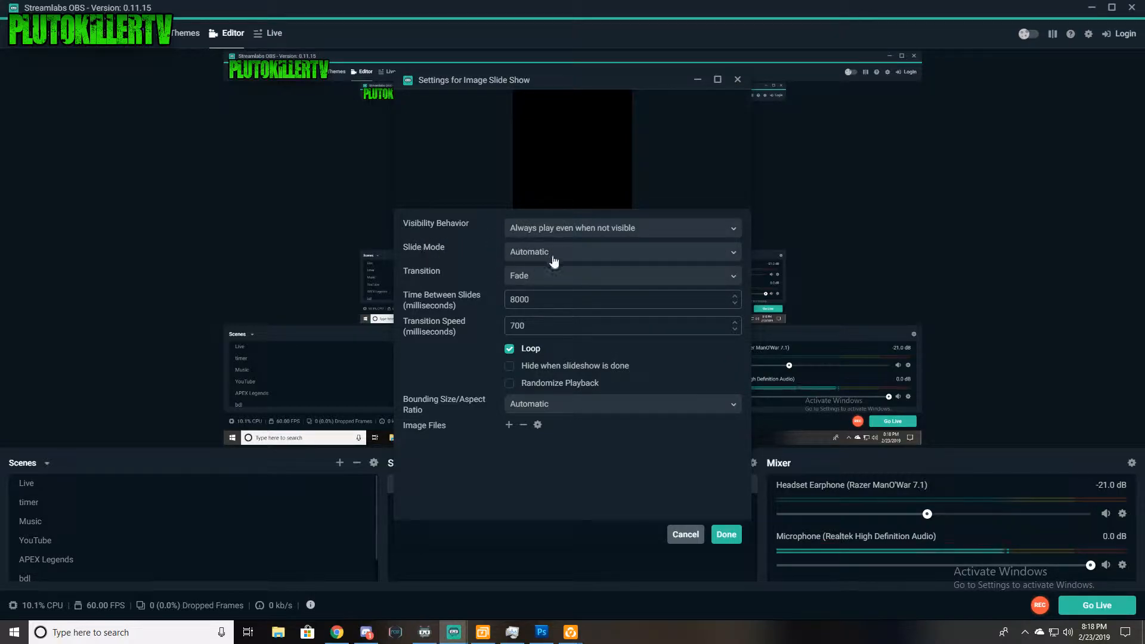
click(632, 261)
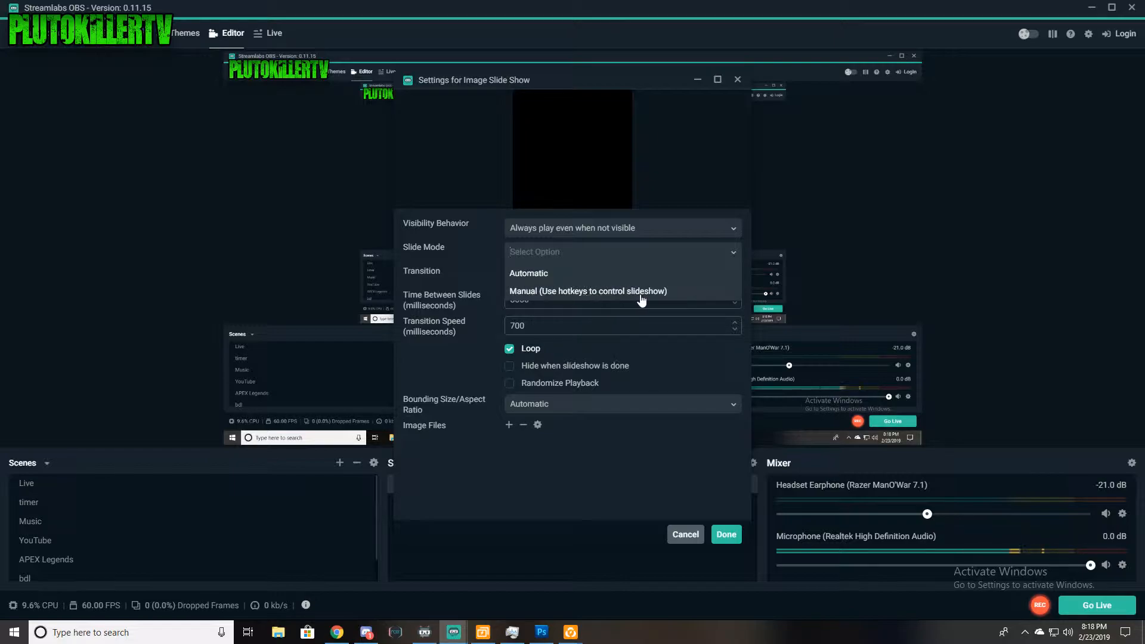
click(537, 274)
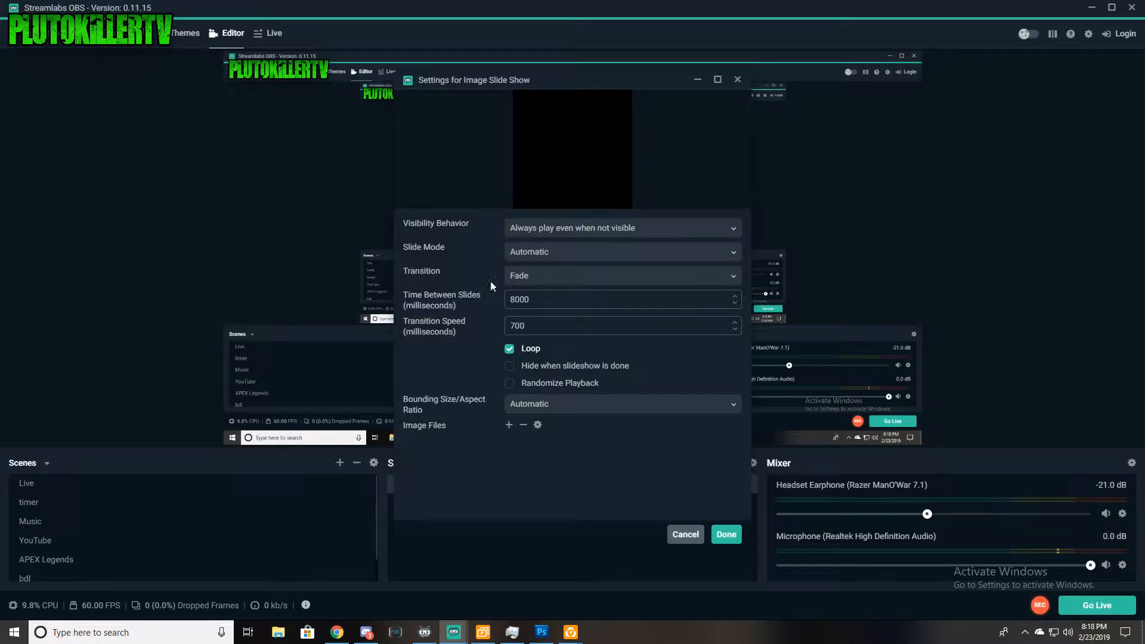
click(555, 276)
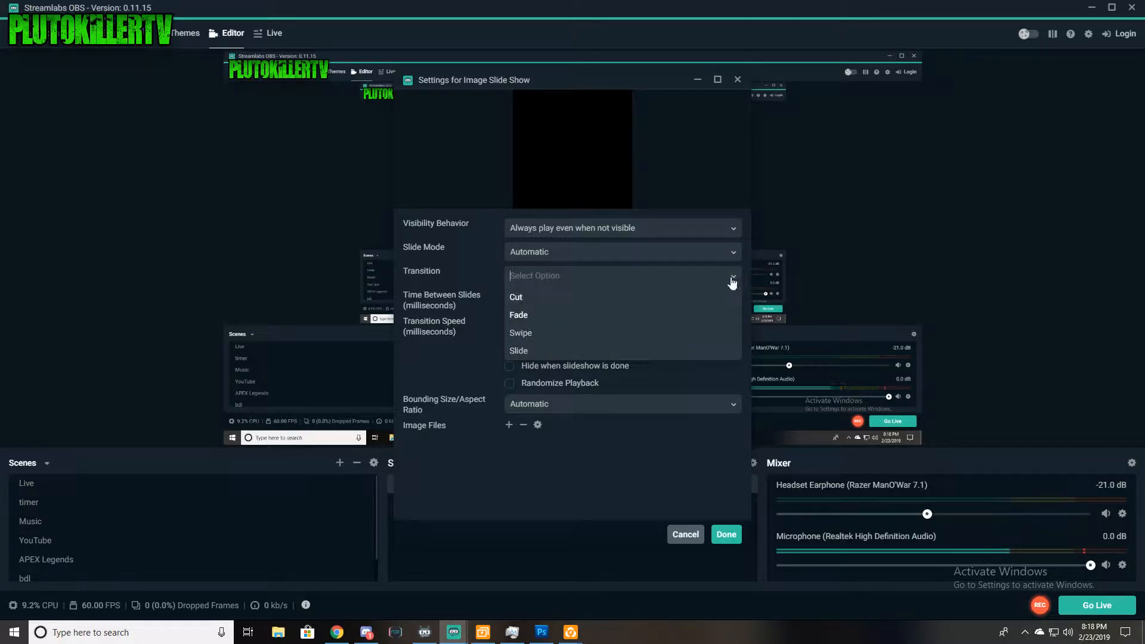
click(518, 315)
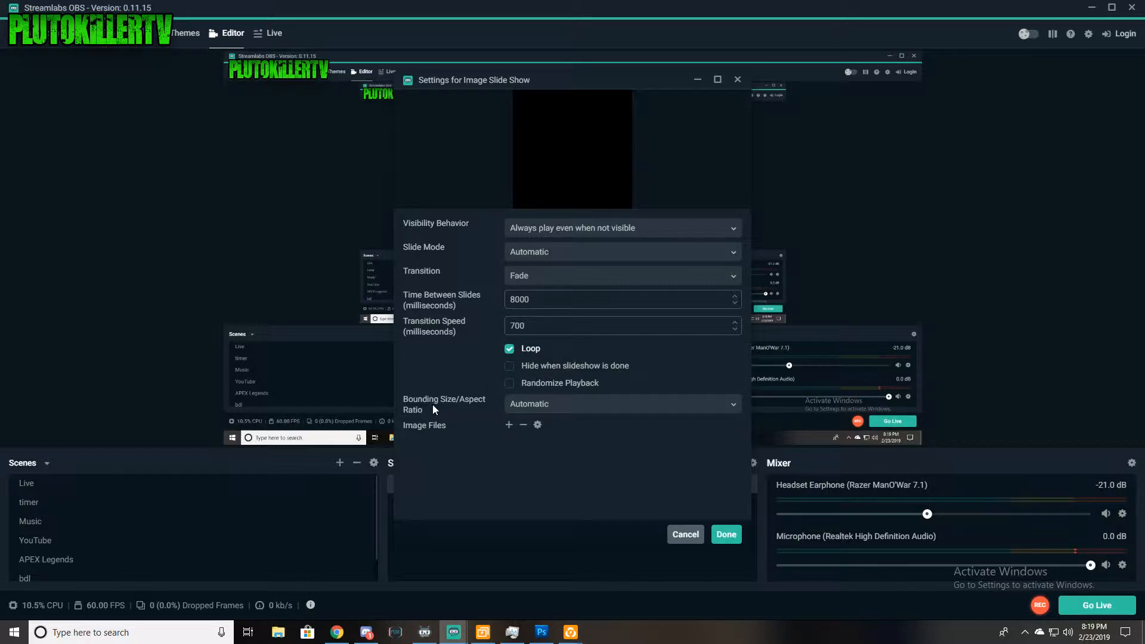
click(686, 535)
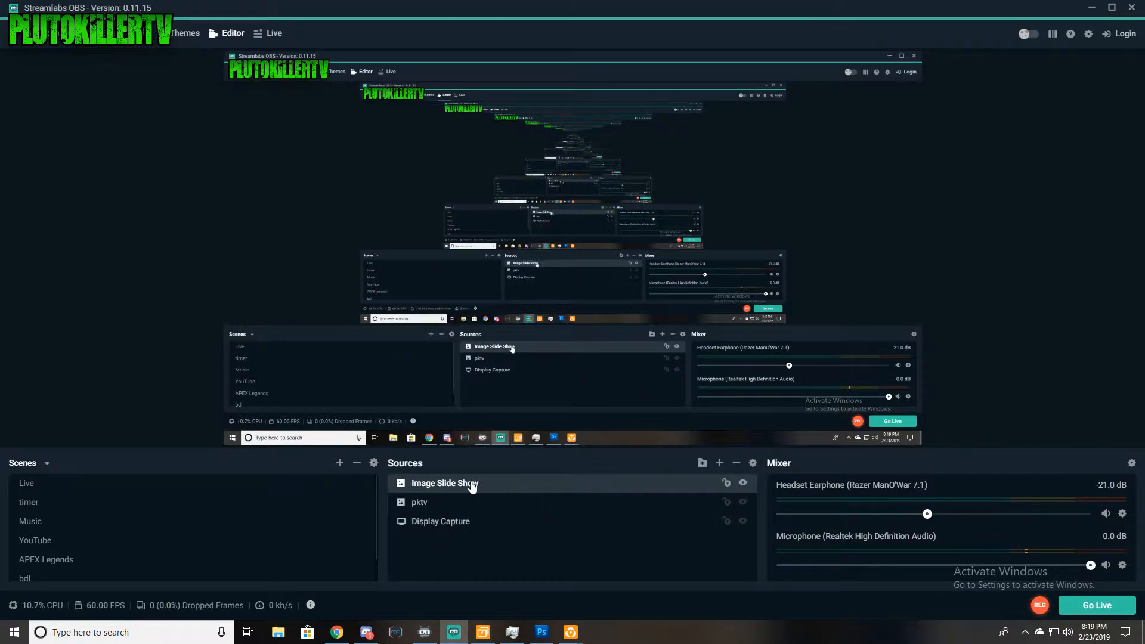
Remove the Image Slide Show source from the current scene.
right_click(453, 483)
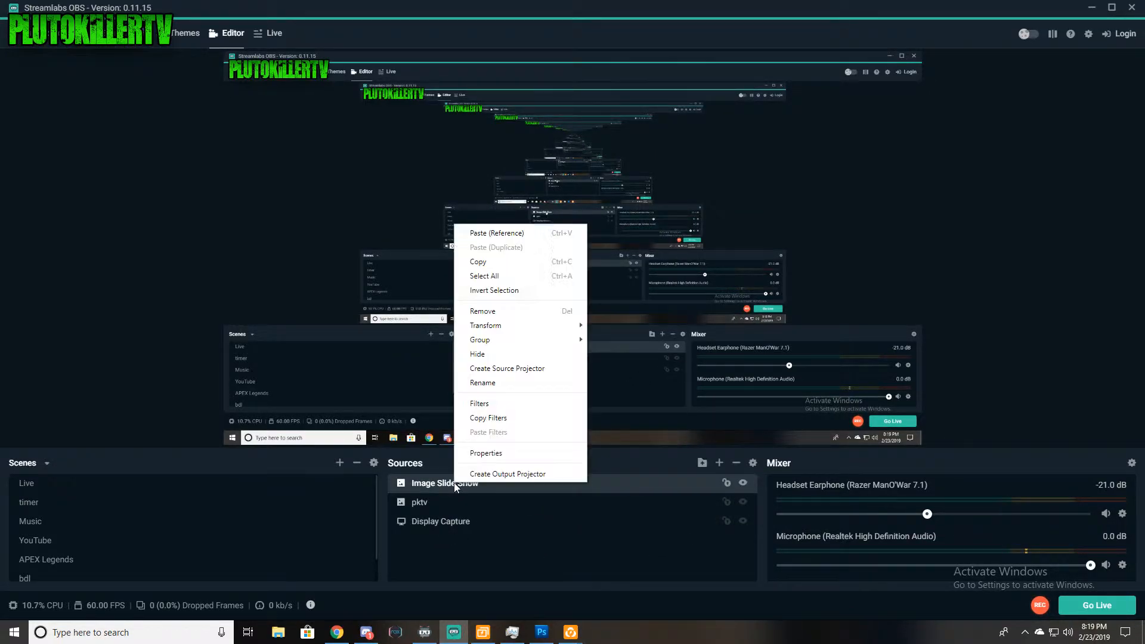
click(421, 484)
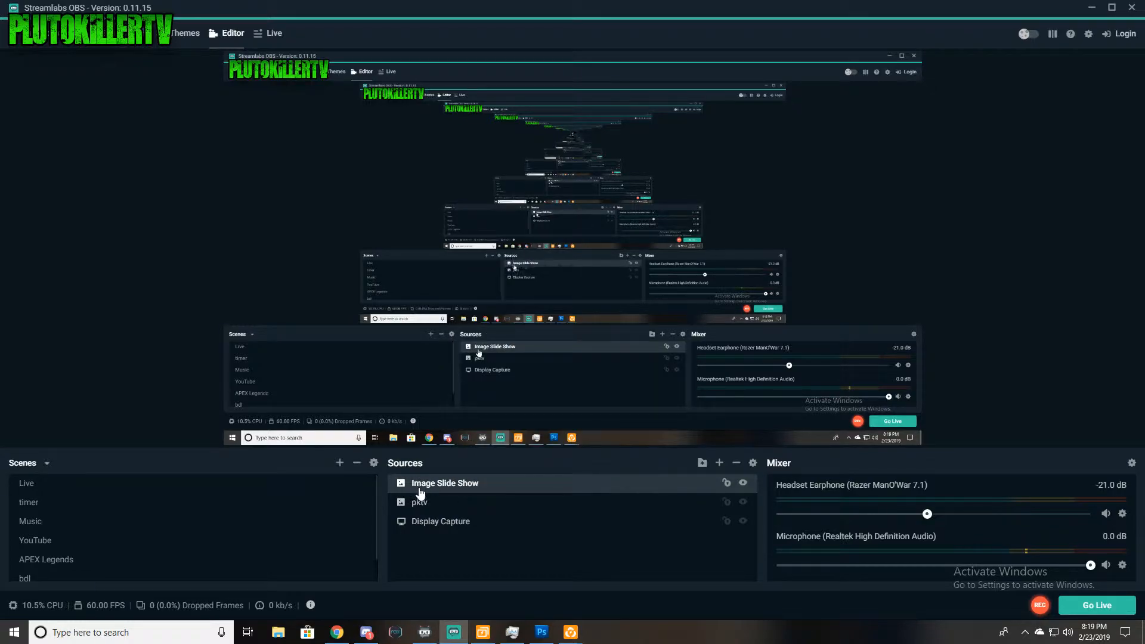
click(737, 465)
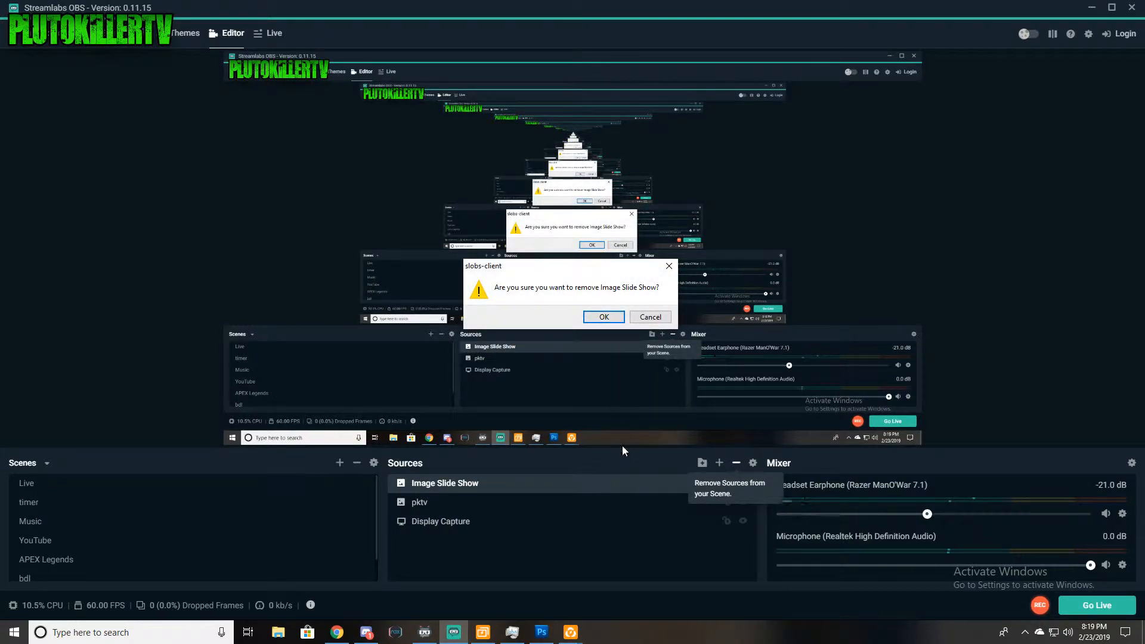
click(603, 317)
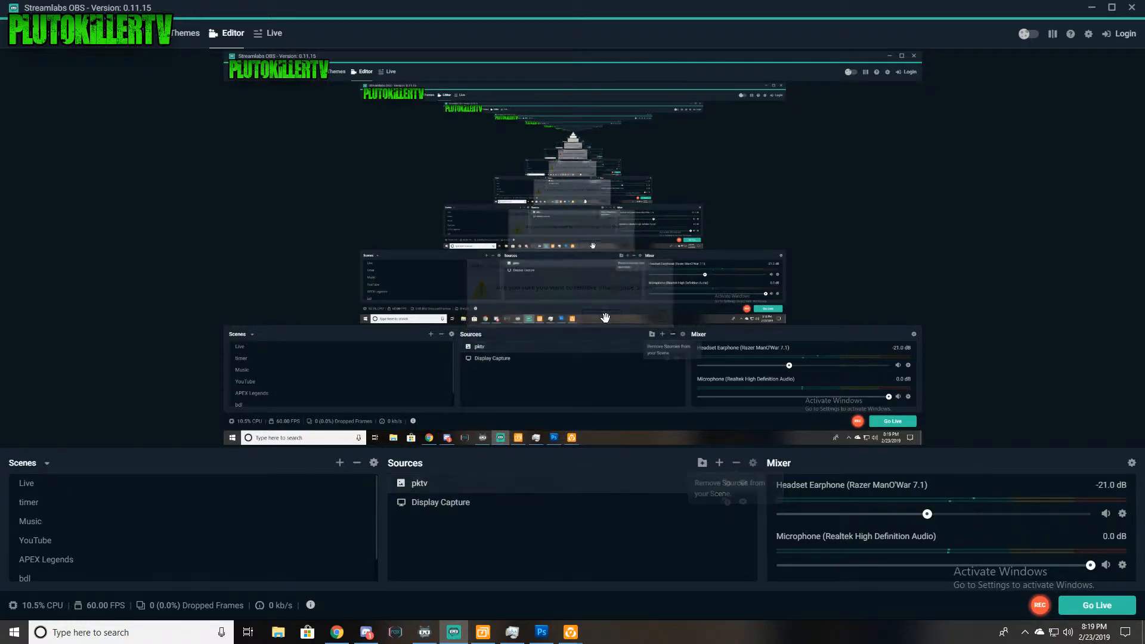
Add a new Video Capture Device source under its default name, then cancel its settings and remove it from the scene.
click(719, 464)
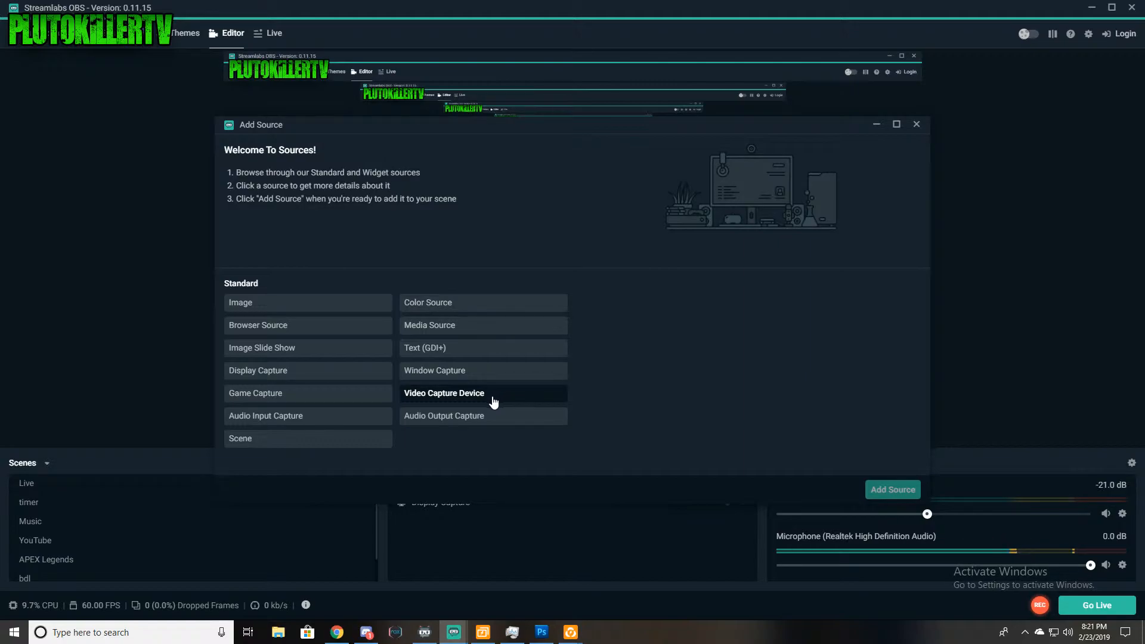
click(446, 394)
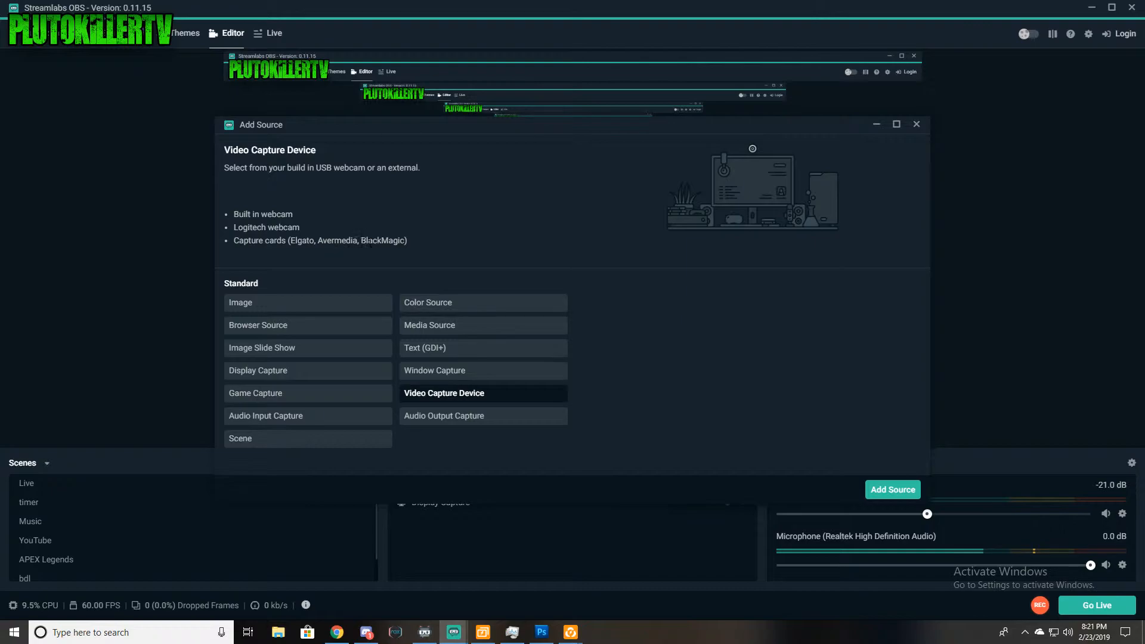
click(892, 489)
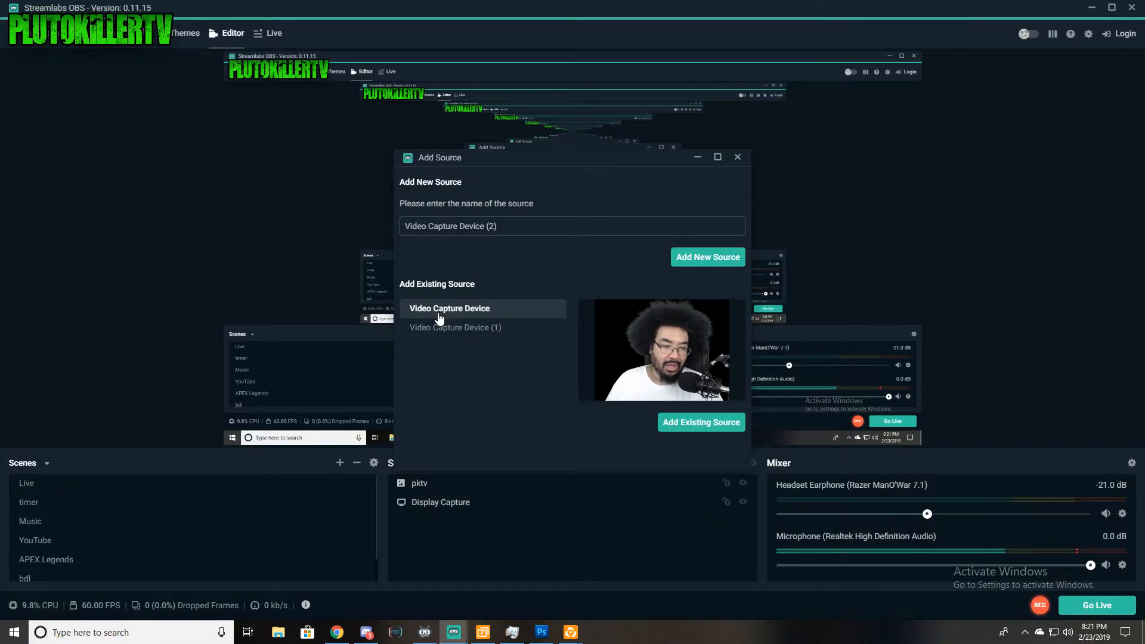
click(712, 259)
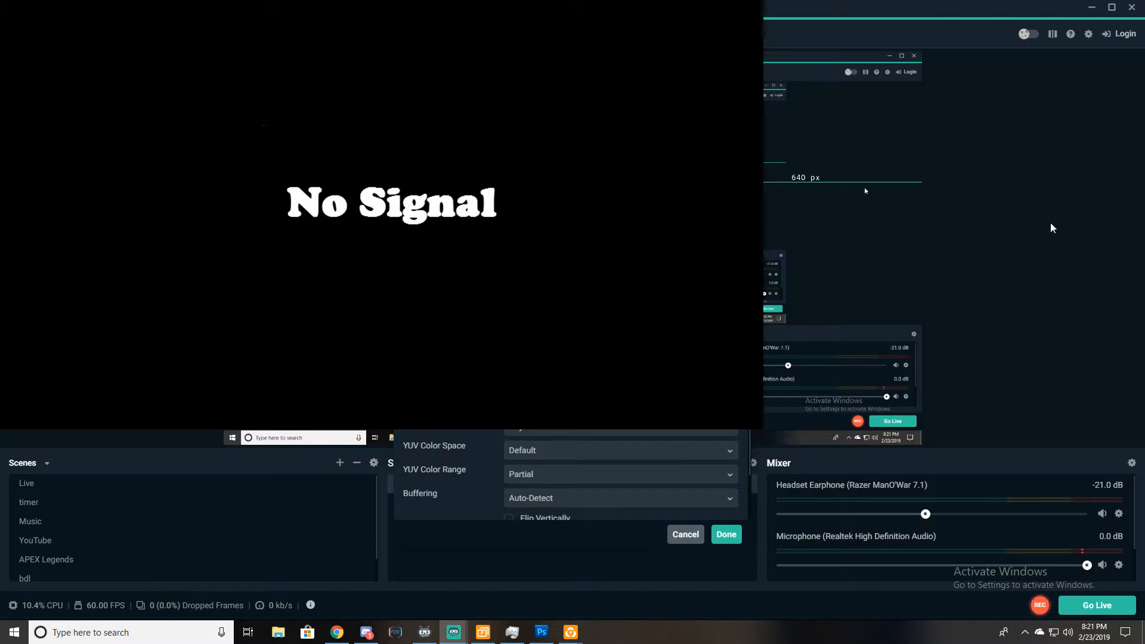
click(679, 535)
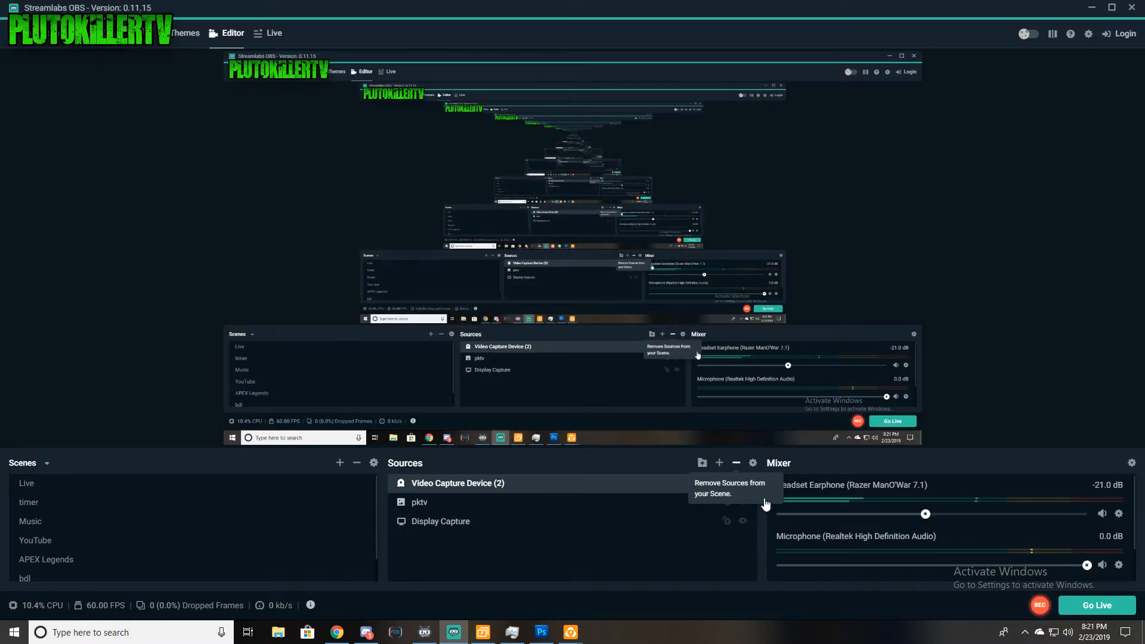
key(Delete)
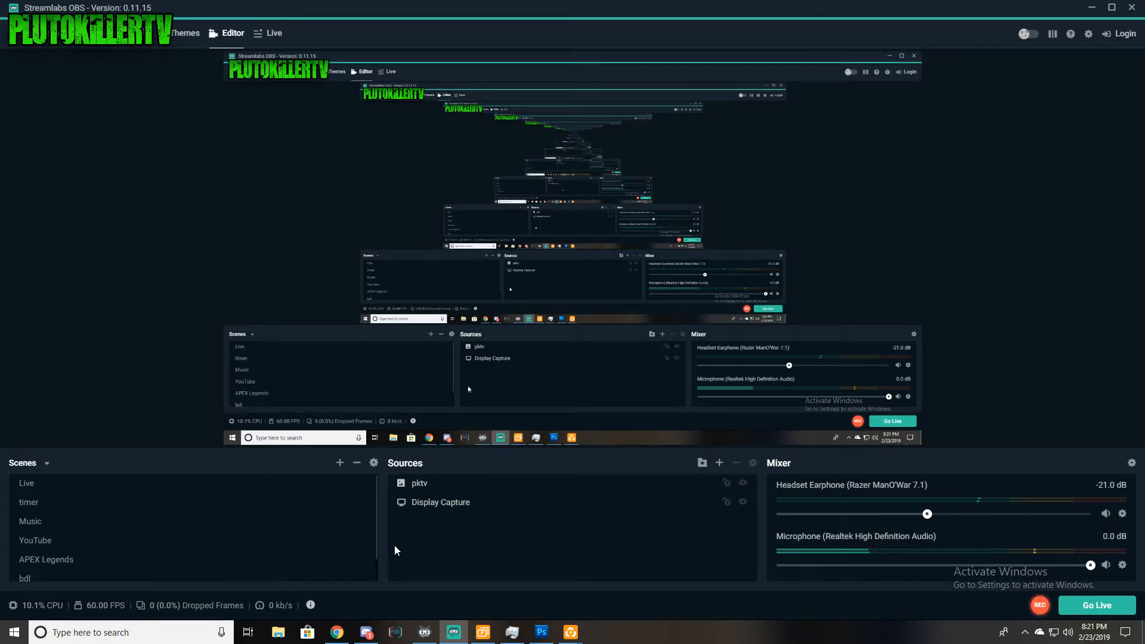
click(719, 463)
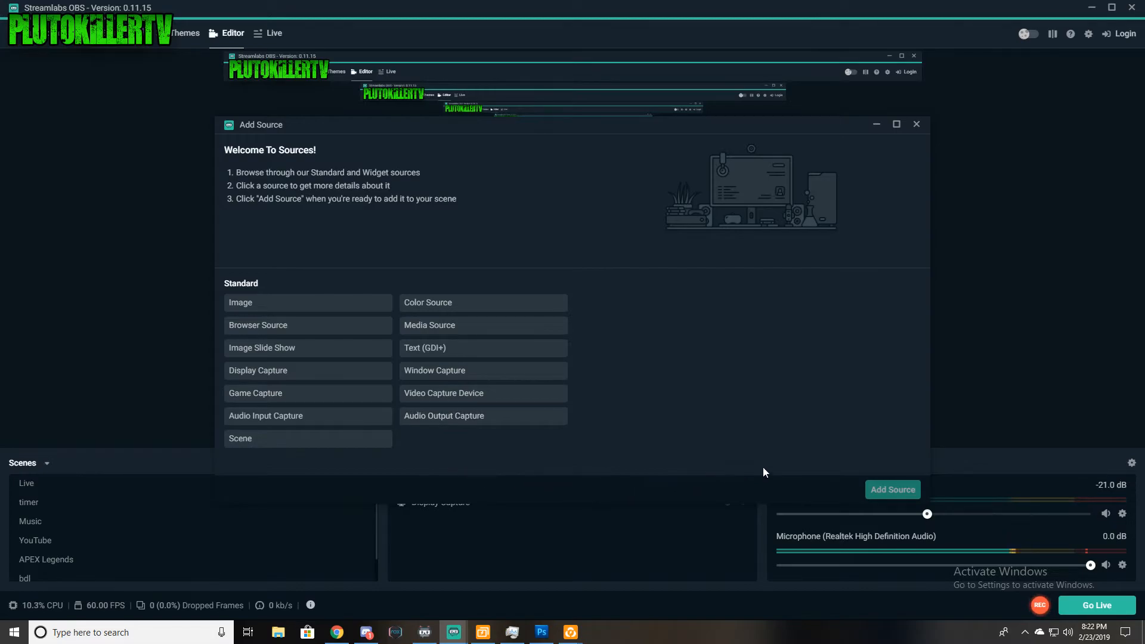
click(916, 125)
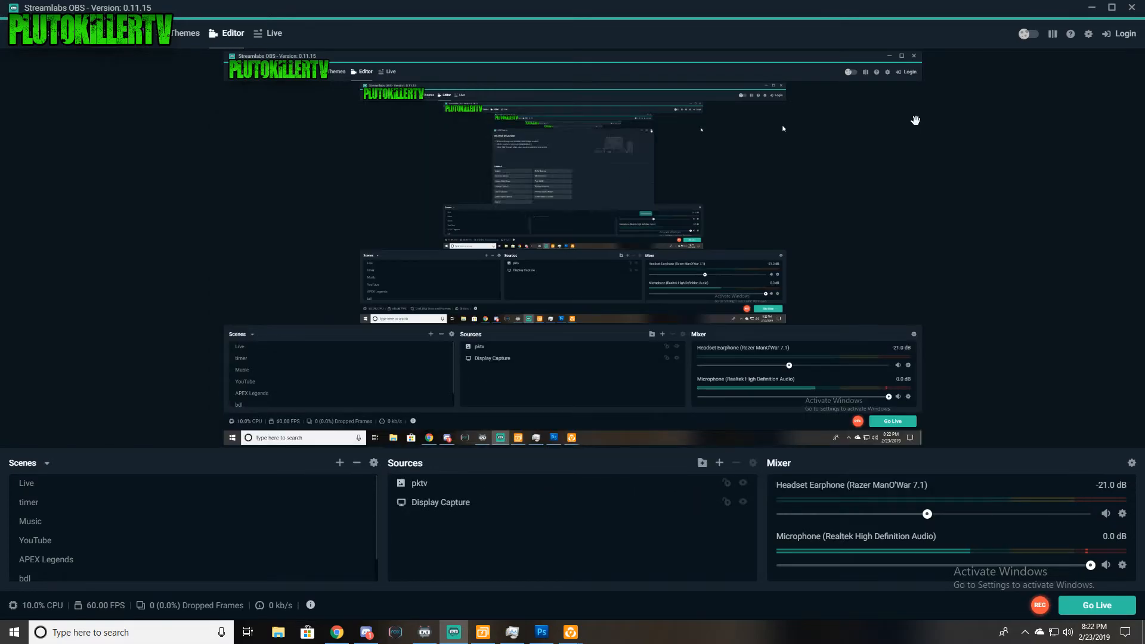
Select the pktv image source and stretch it slightly past the canvas's right and top edges.
click(558, 292)
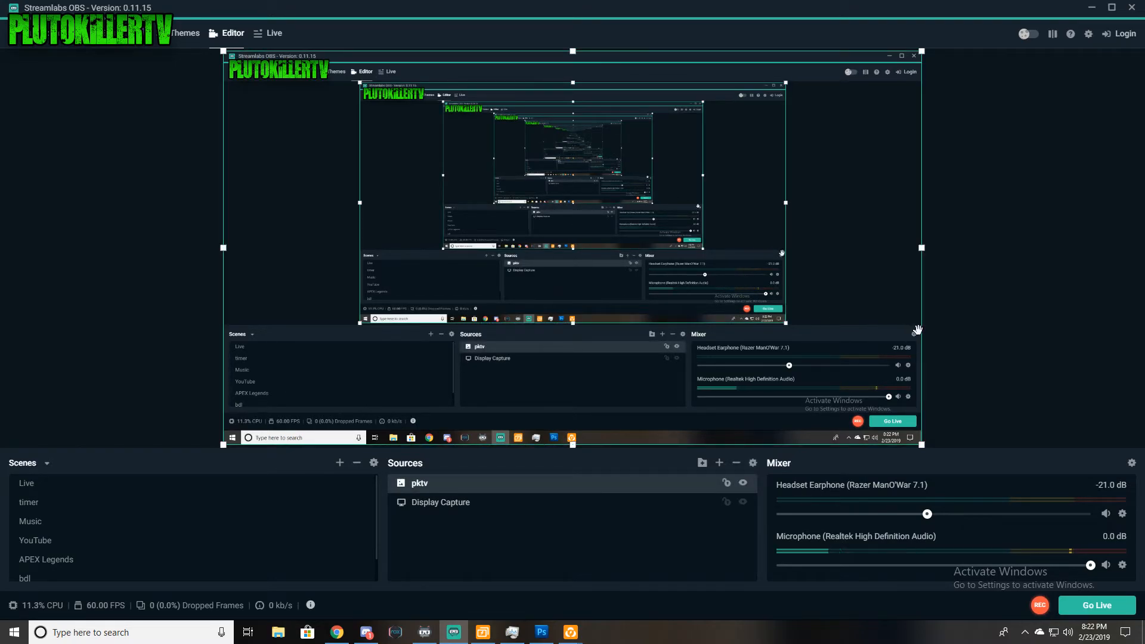
click(443, 510)
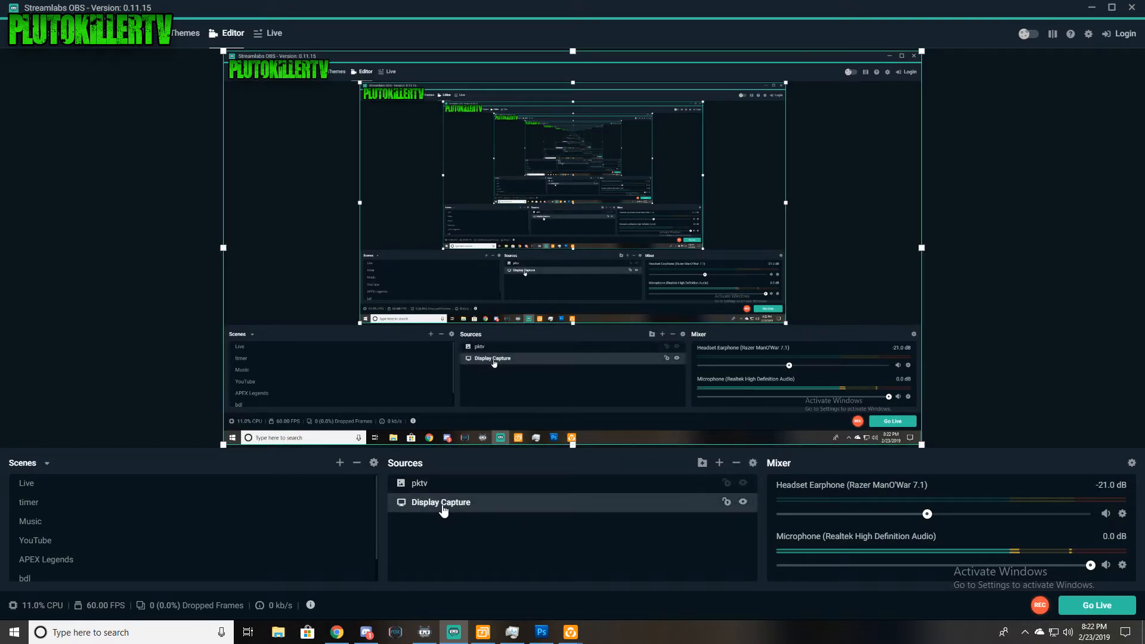
click(417, 487)
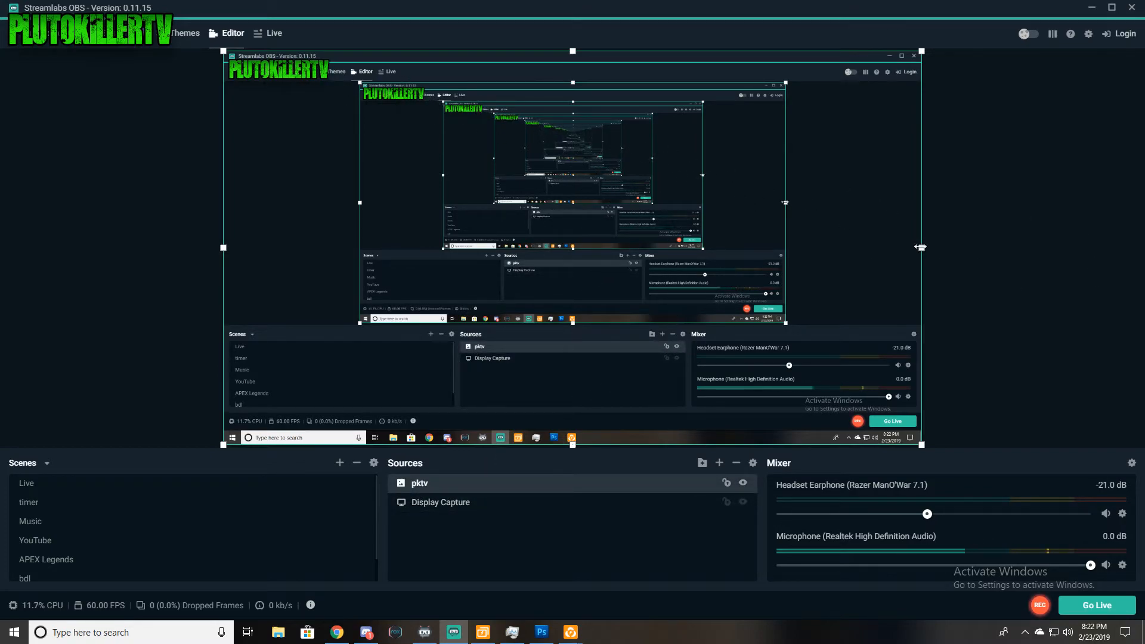
mouse_move(920, 247)
mouse_down()
mouse_move(674, 248)
mouse_move(938, 241)
mouse_move(923, 245)
mouse_up()
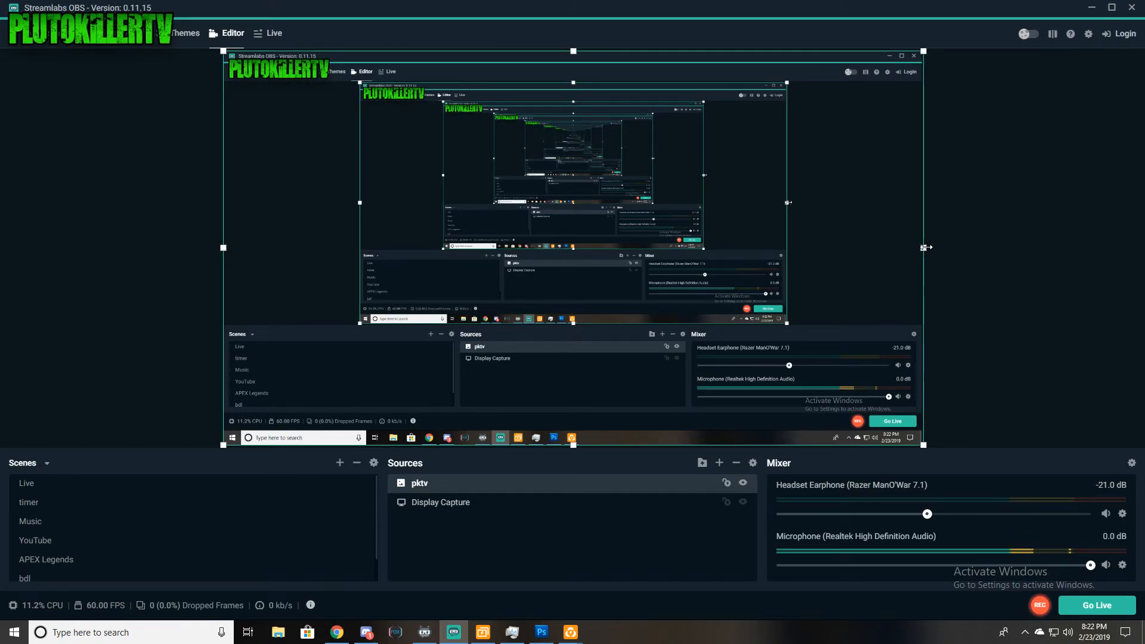
mouse_move(923, 248)
mouse_down()
mouse_move(441, 249)
mouse_move(939, 248)
mouse_move(923, 248)
mouse_up()
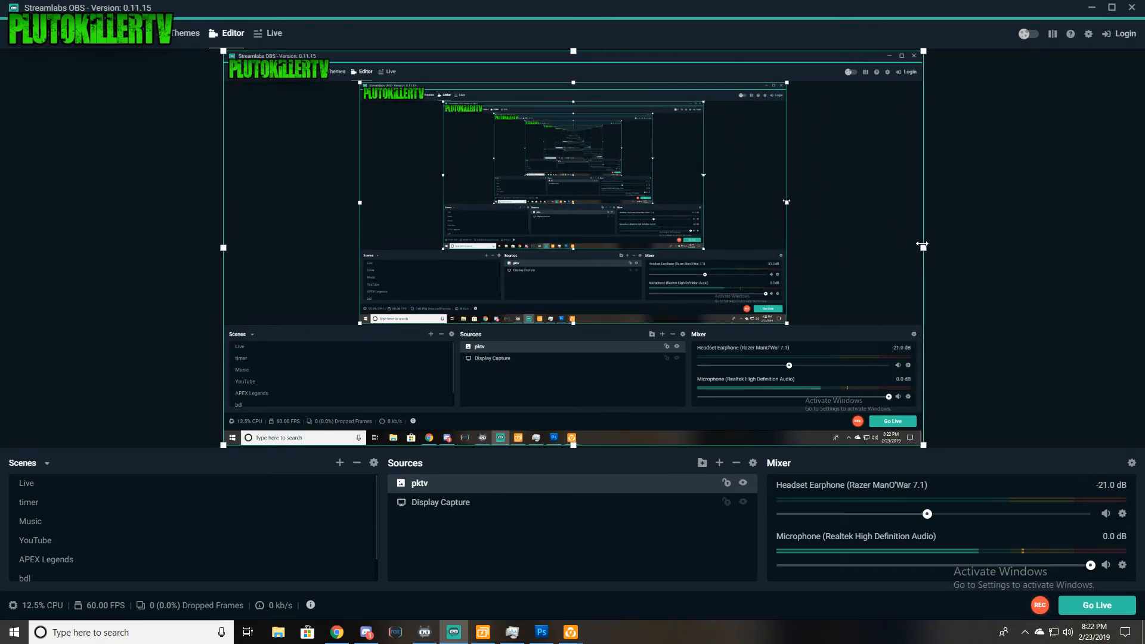
mouse_move(922, 51)
mouse_down()
mouse_move(650, 204)
mouse_move(468, 327)
mouse_move(840, 409)
mouse_move(894, 325)
mouse_move(924, 49)
mouse_up()
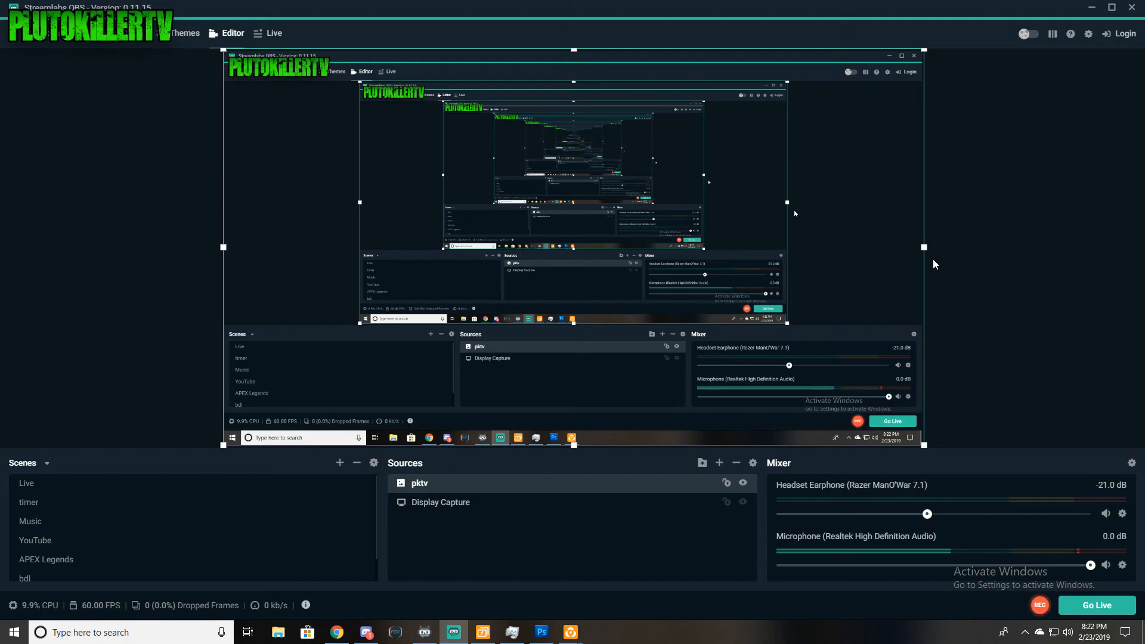
Crop the pktv image's right and bottom sides to its logo, about 1592 px from the canvas's right edge and 986 px from its bottom.
drag(924, 246, 342, 260)
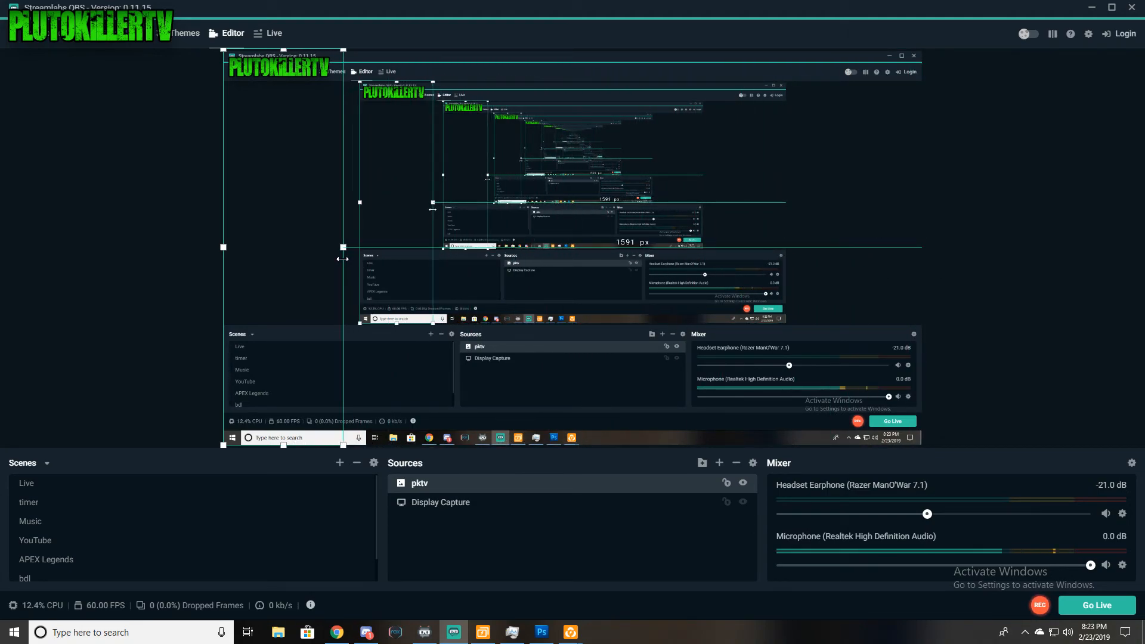
drag(282, 445, 288, 84)
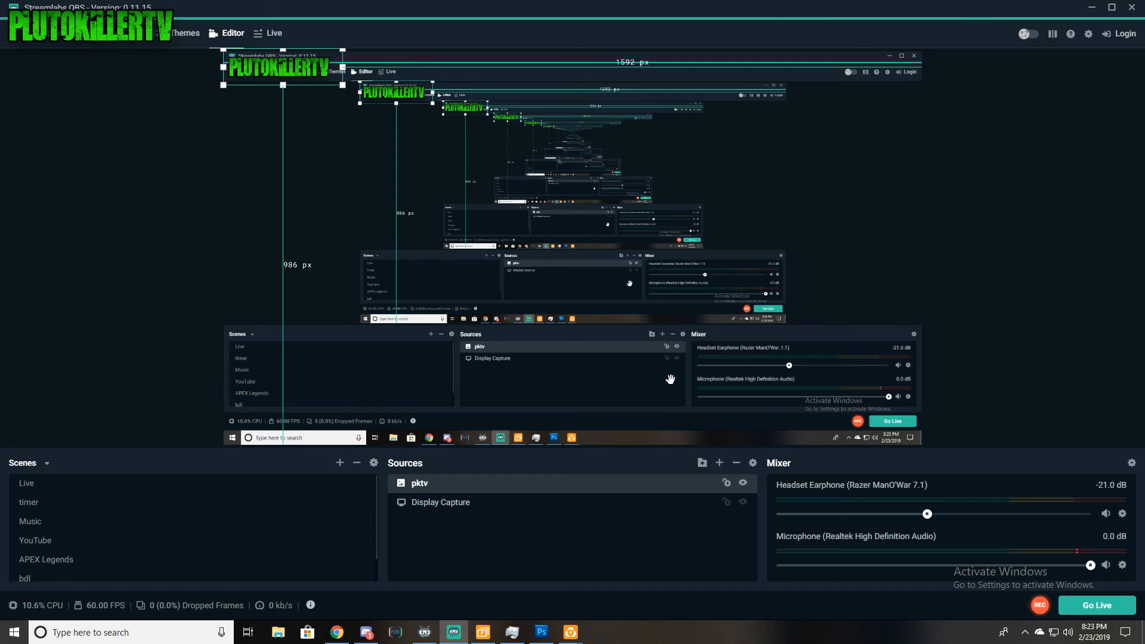
click(1017, 283)
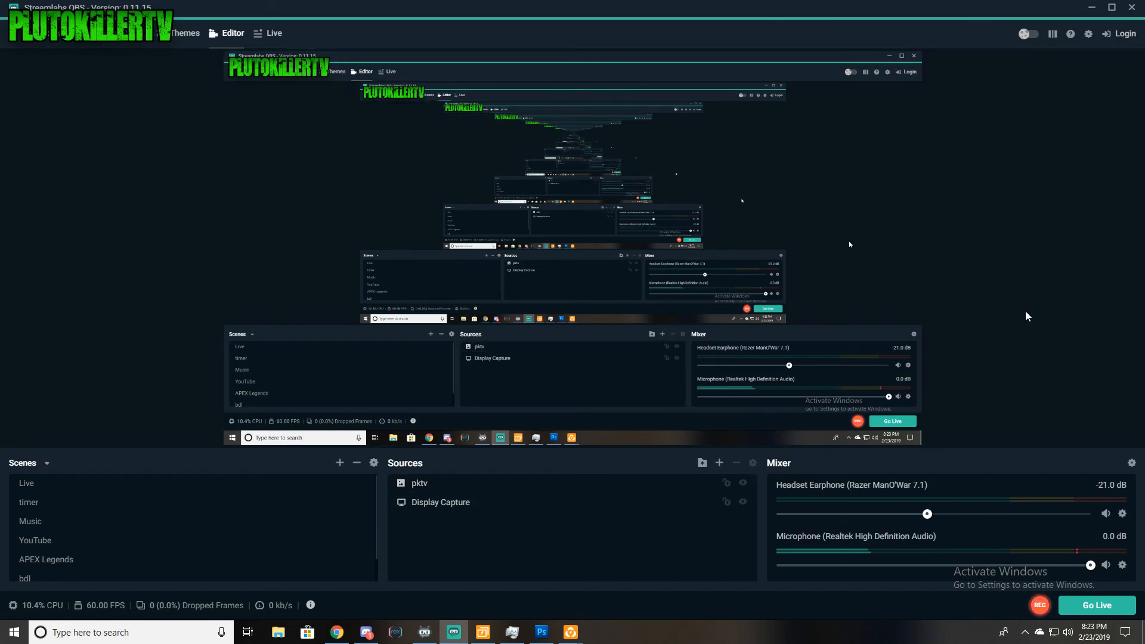